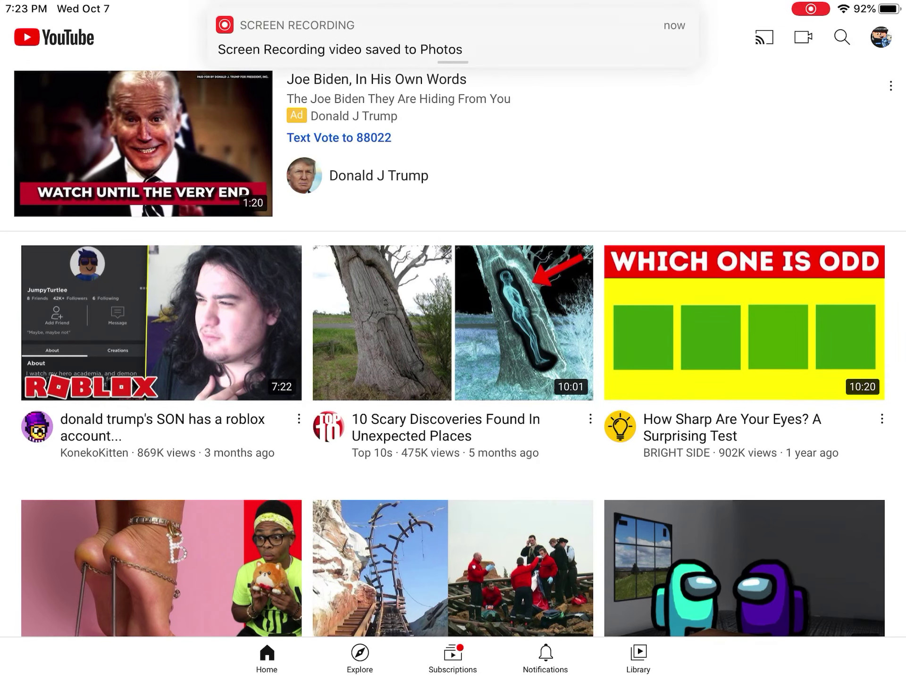
Step: Scroll the YouTube feed, then open and close the account options
scroll(453, 330, "down", 10)
scroll(453, 348, "up", 10)
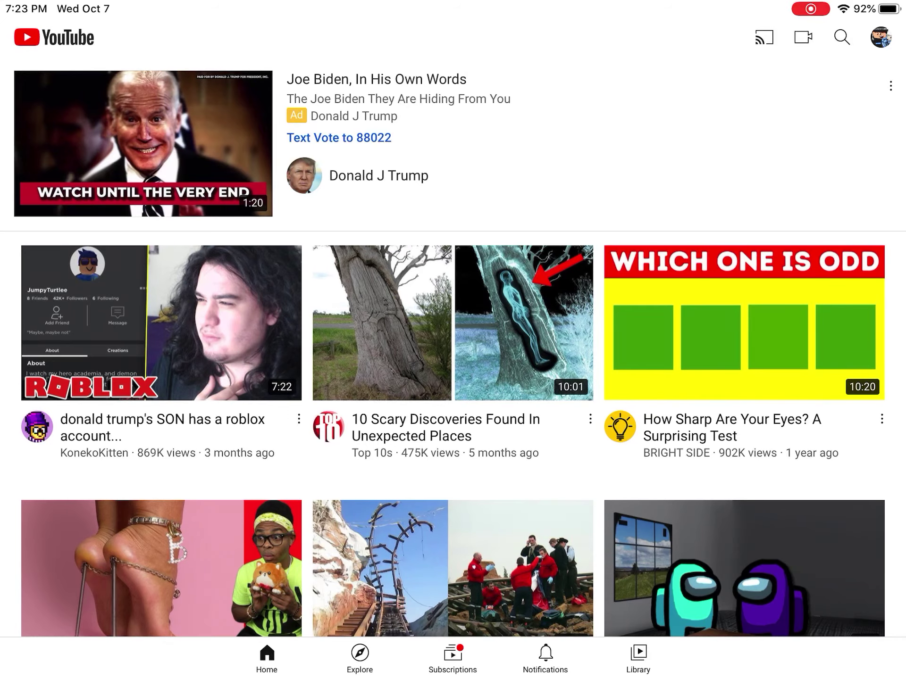
left_click(880, 37)
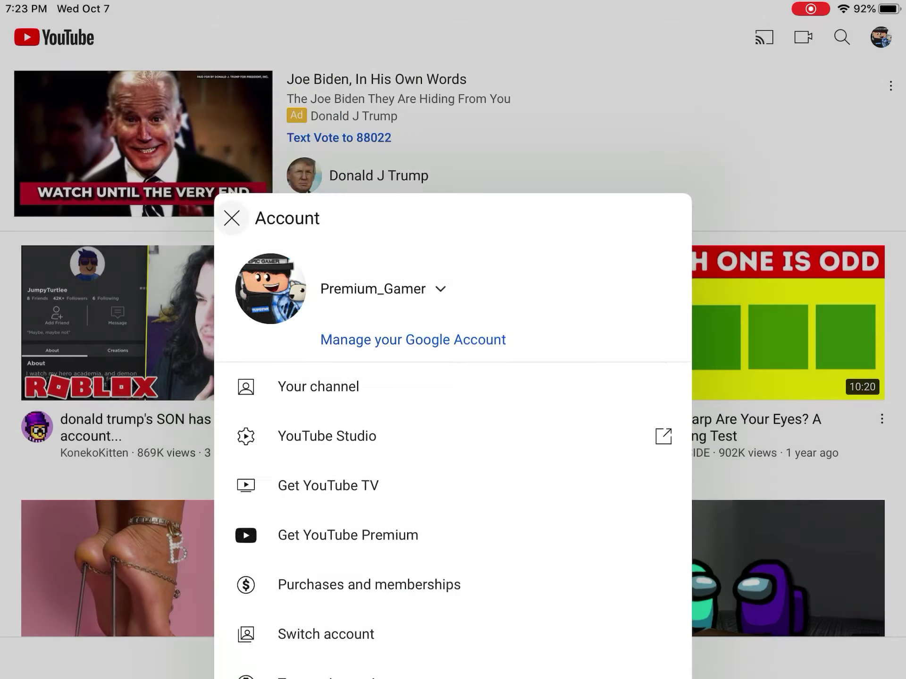
left_click(232, 218)
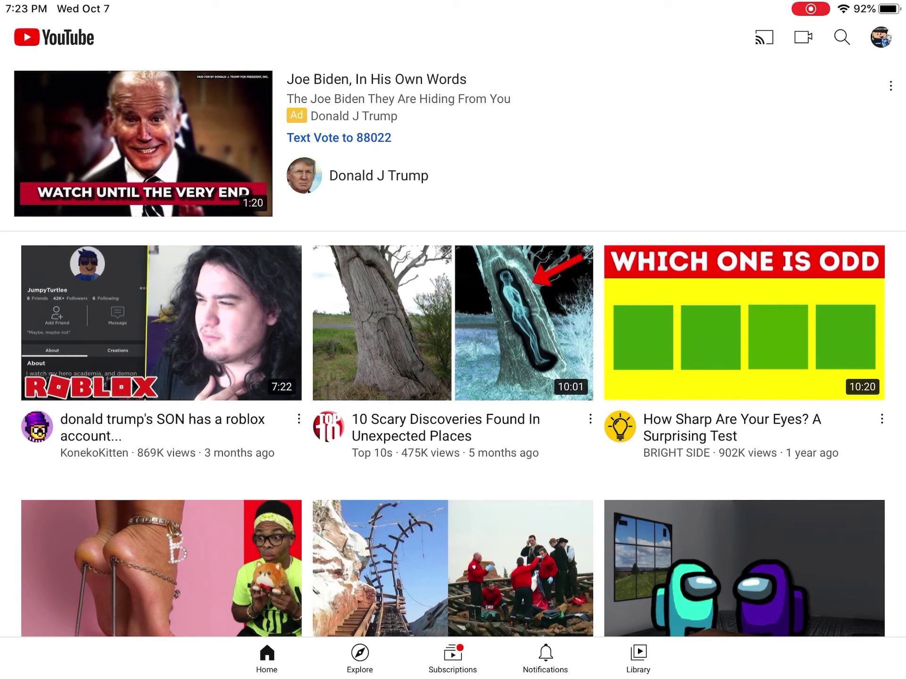
Step: Start uploading the recent video and title it 'How to complete book 1 chapter 7 metro'
left_click(803, 37)
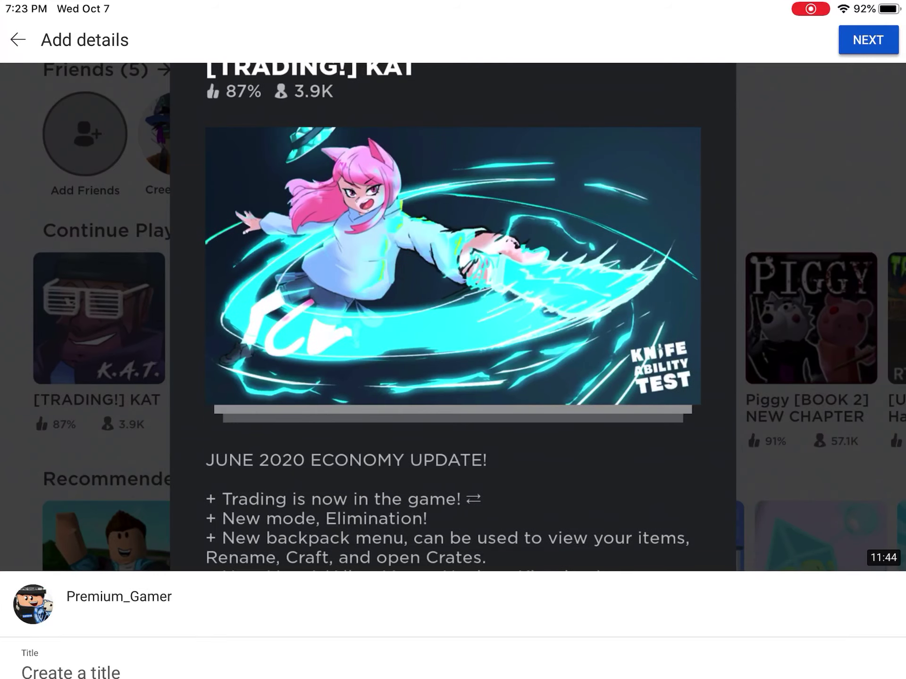
scroll(453, 368, "down", 5)
left_click(71, 411)
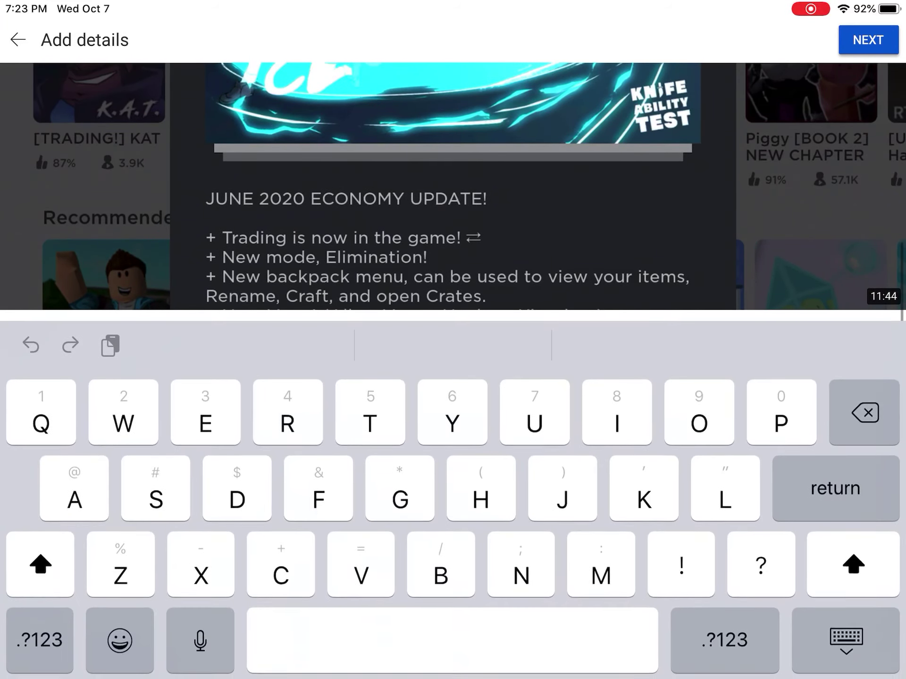
type("comple")
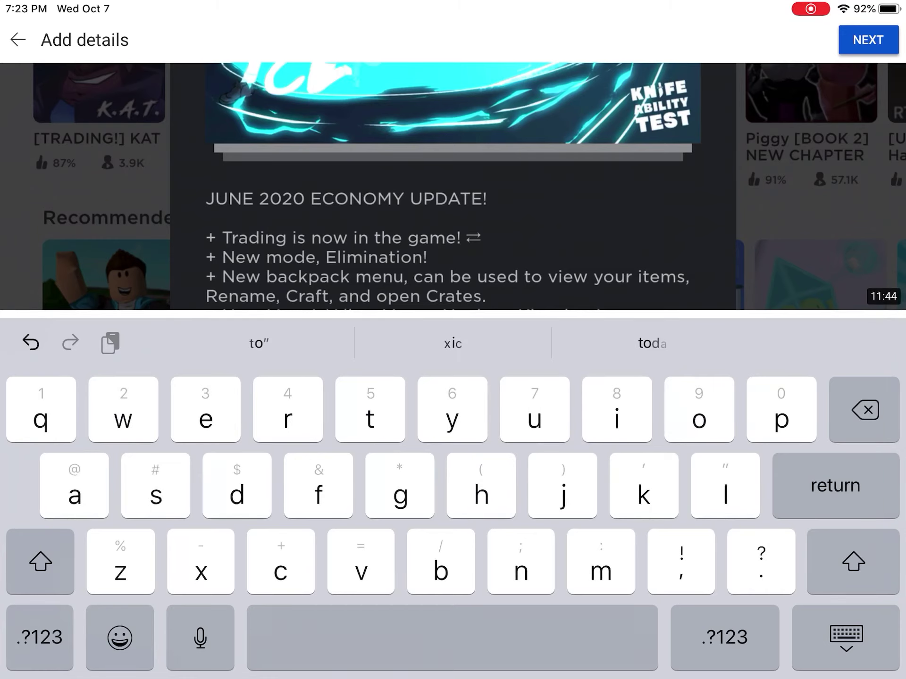
type(" metro")
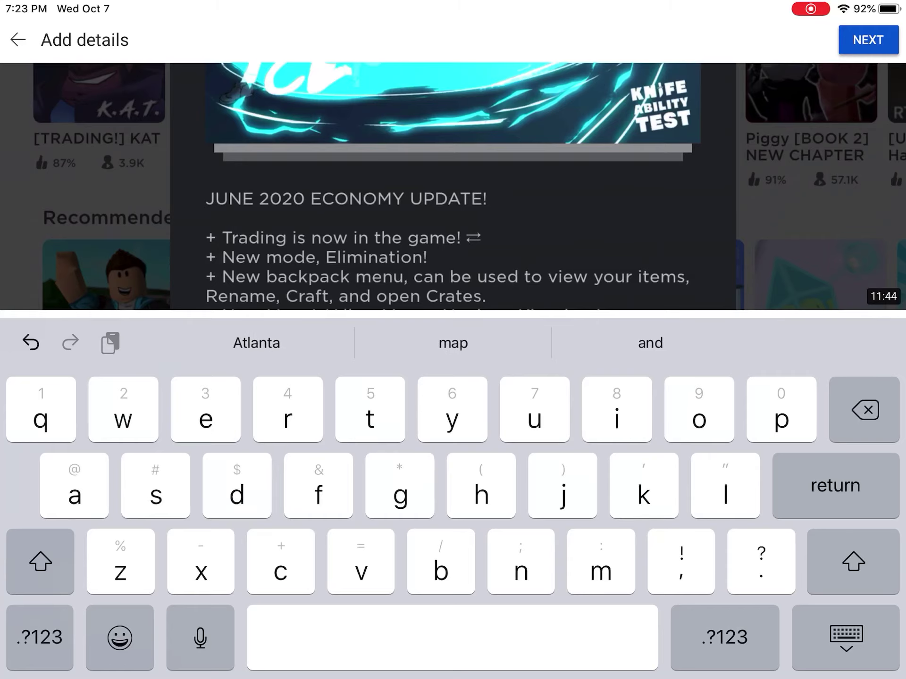
type(" pigg")
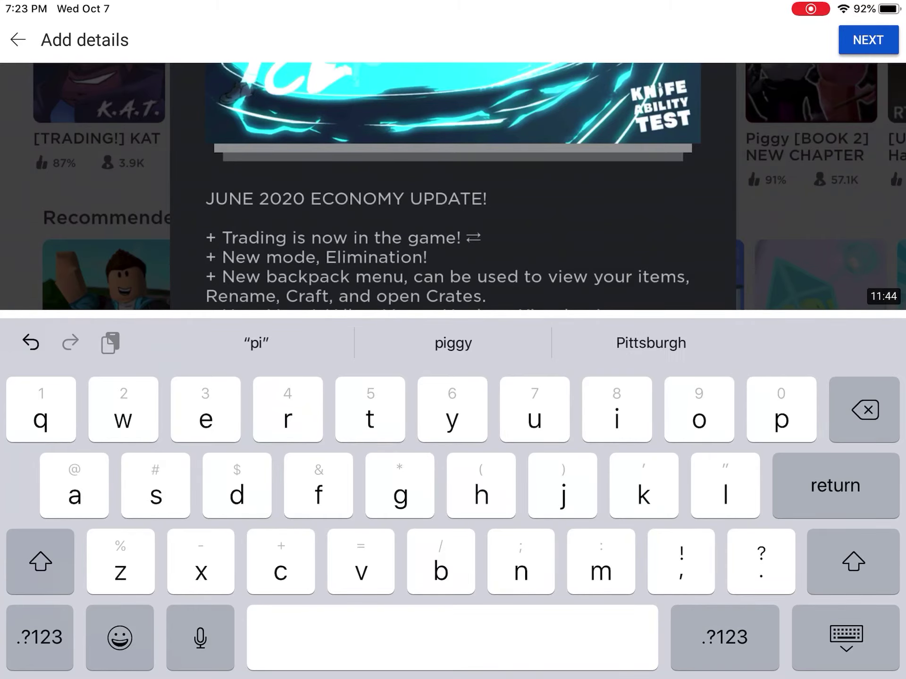
key("BackSpace")
key("BackSpace")
key("BackSpace")
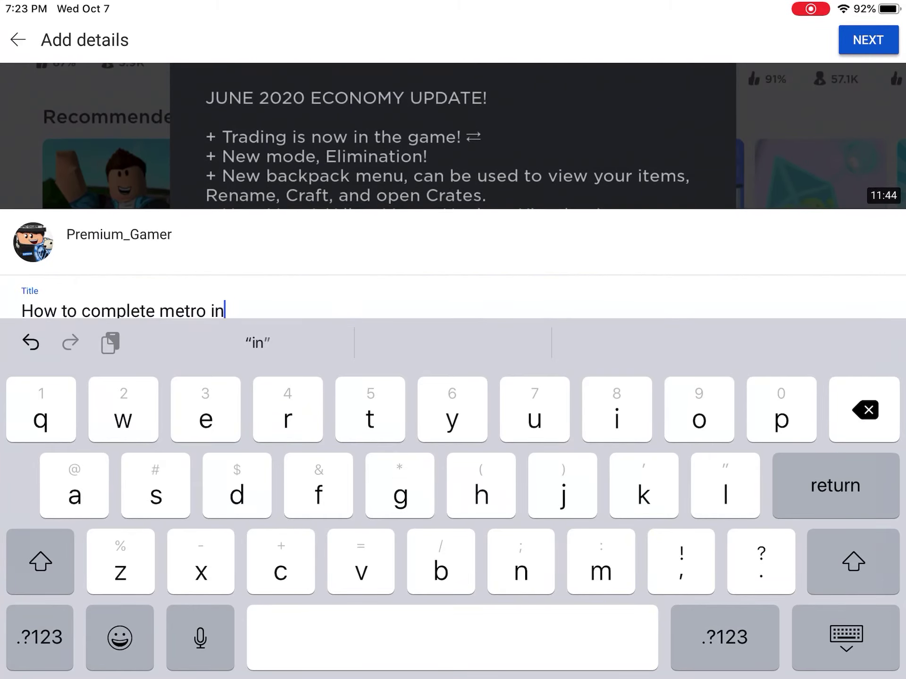
key("BackSpace")
key("BackSpace")
key("BackSpace")
type("boo")
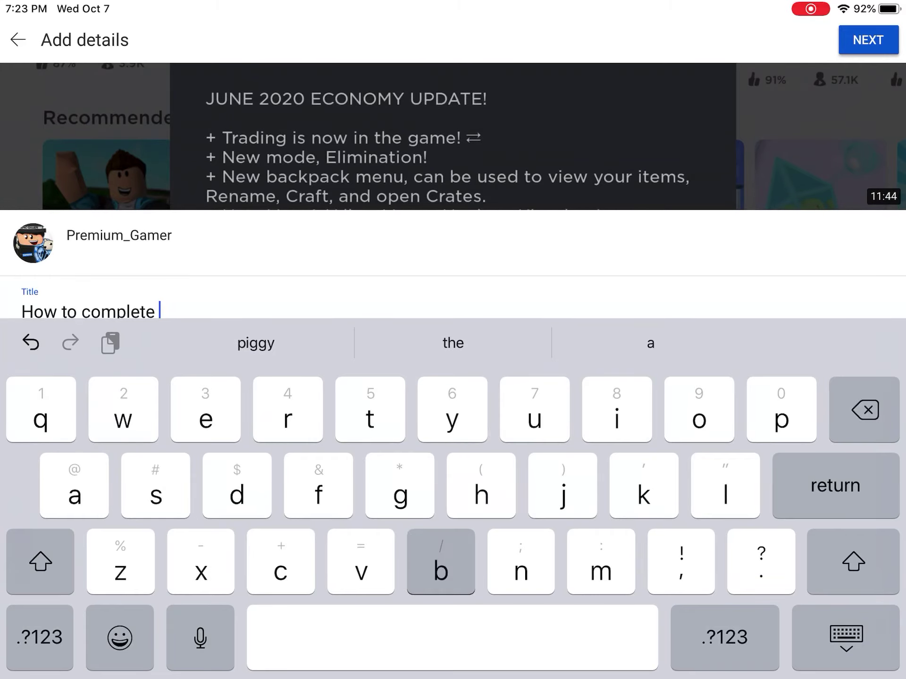
type("k ")
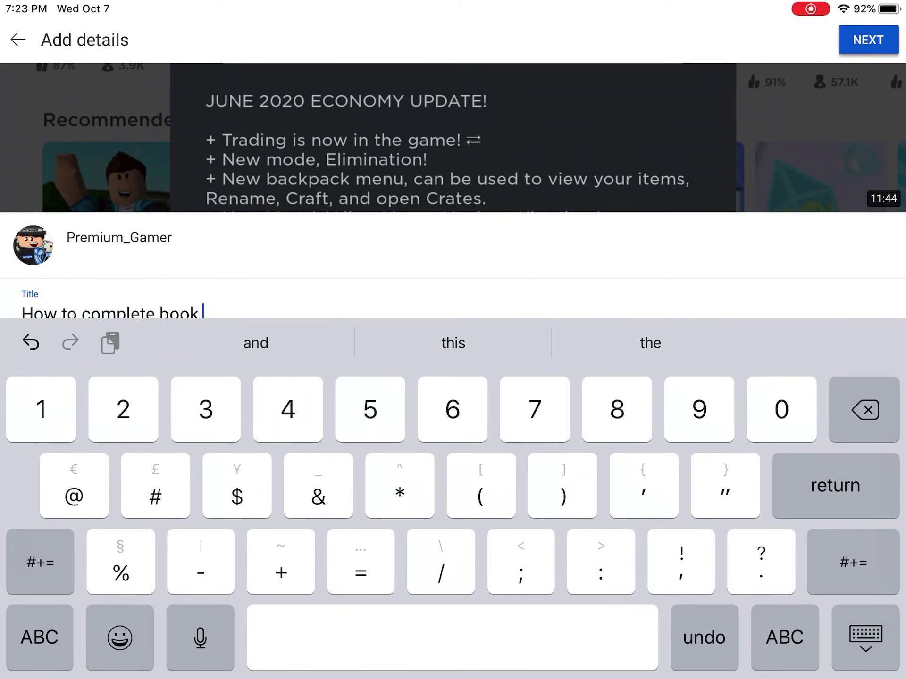
type("1 cha")
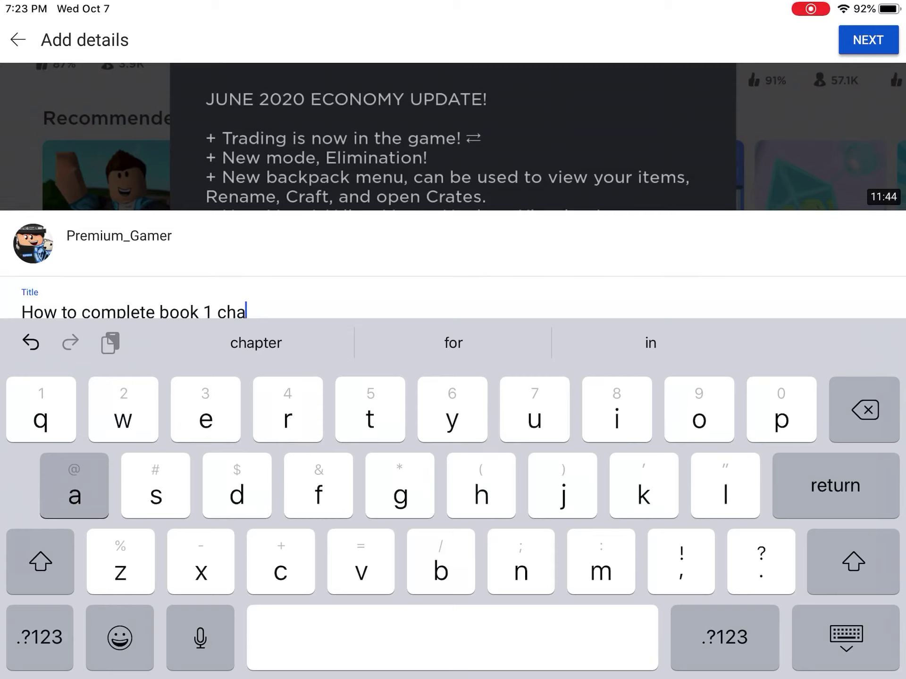
type("pter")
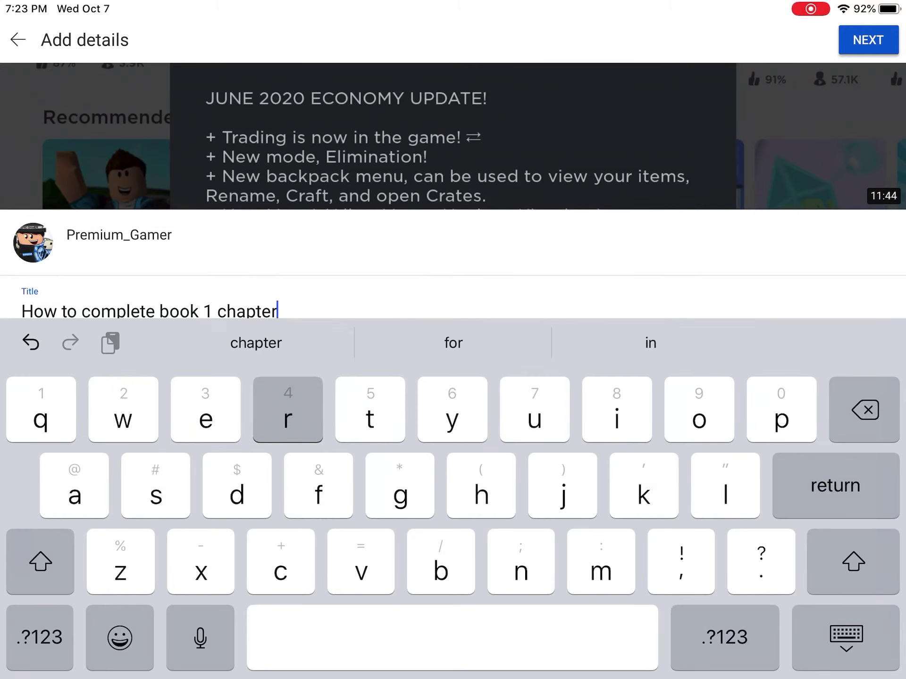
type(" 7 ")
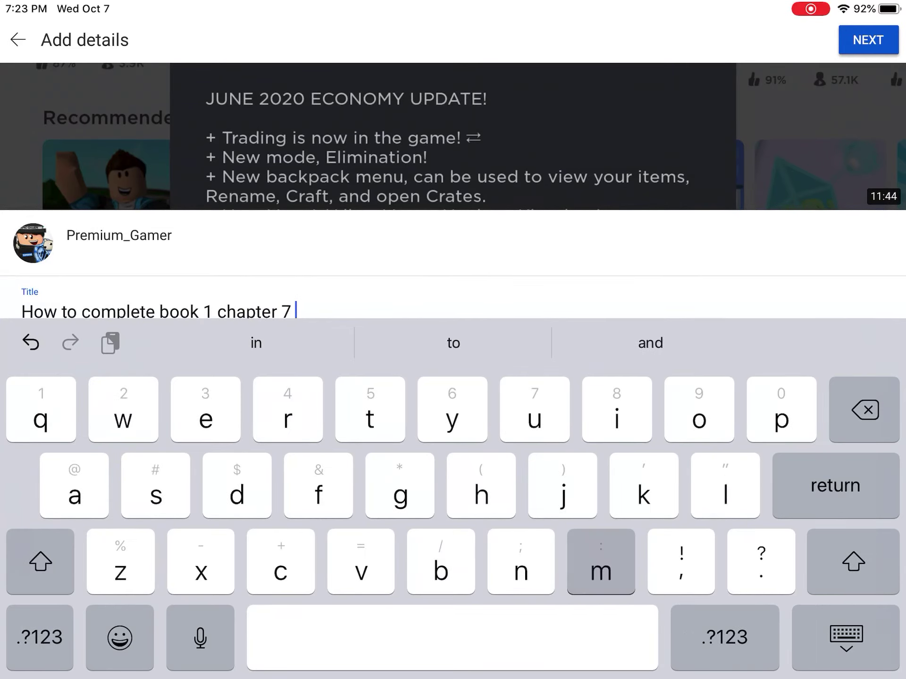
type("metro")
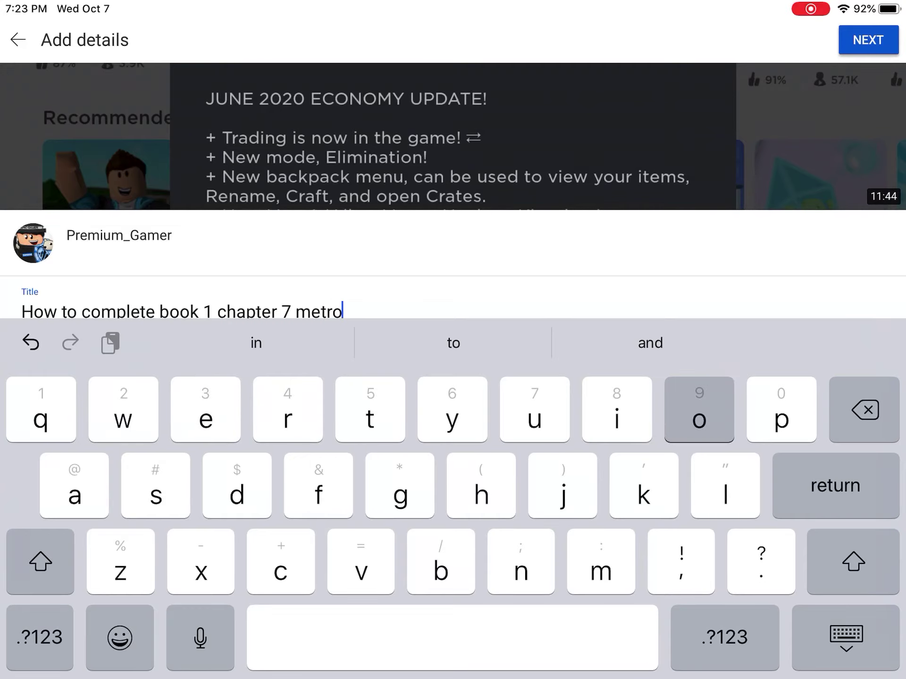
key("shift")
Step: End the title with '!!!' and begin the description: 'Hi guys!!! In this video I will be showing you how to complete metro in piggy book'
type("!!!")
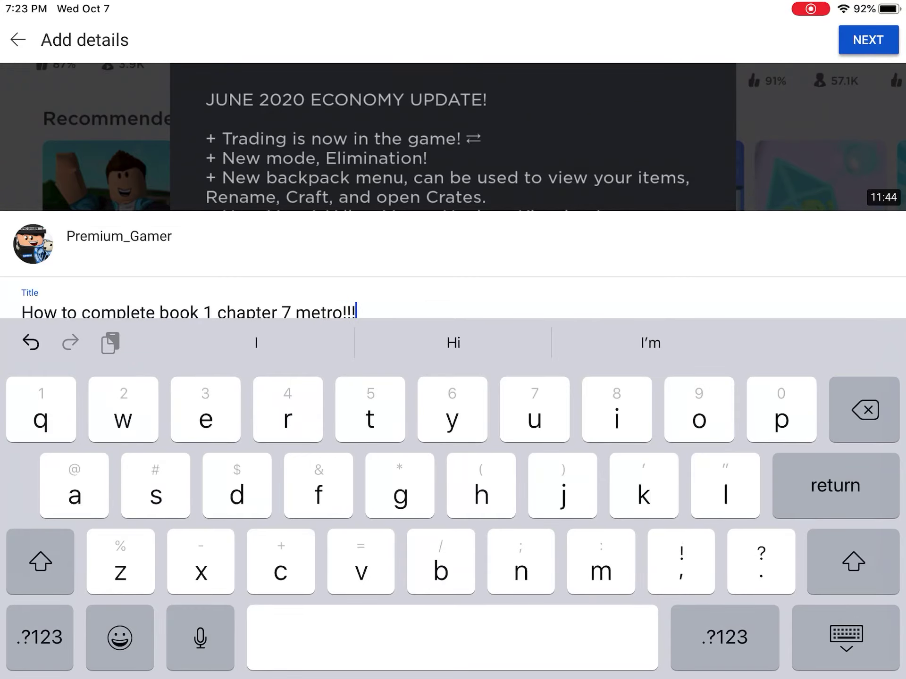
left_click(845, 637)
left_click(142, 453)
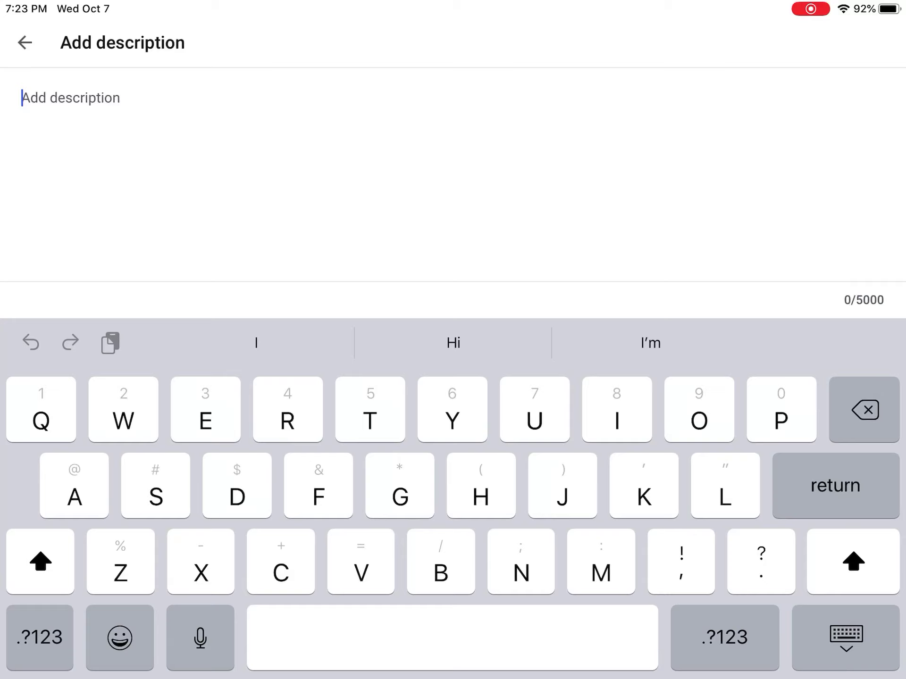
type("Hi")
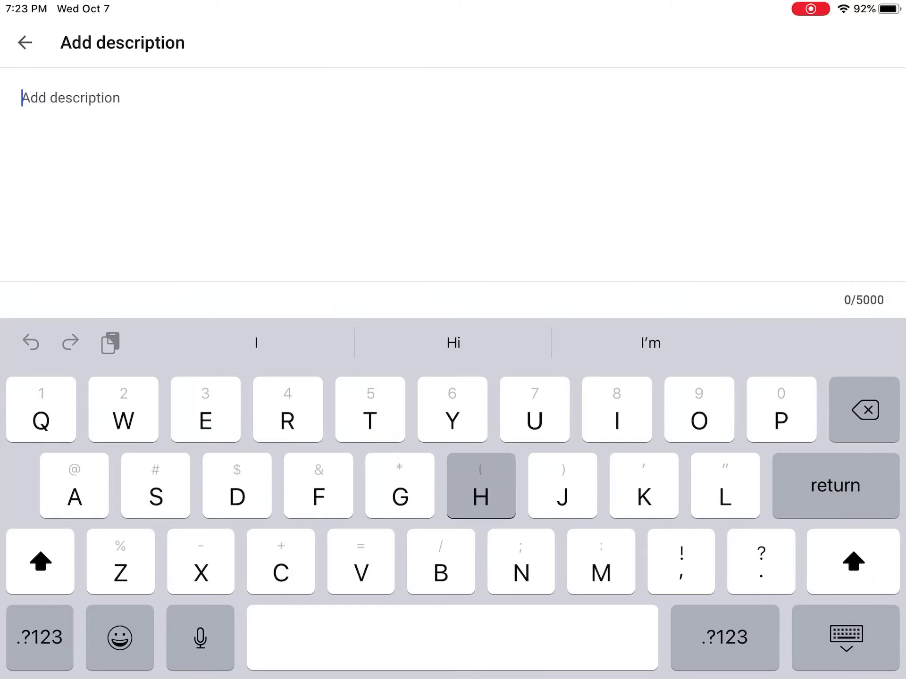
key("BackSpace")
key("BackSpace")
type("H")
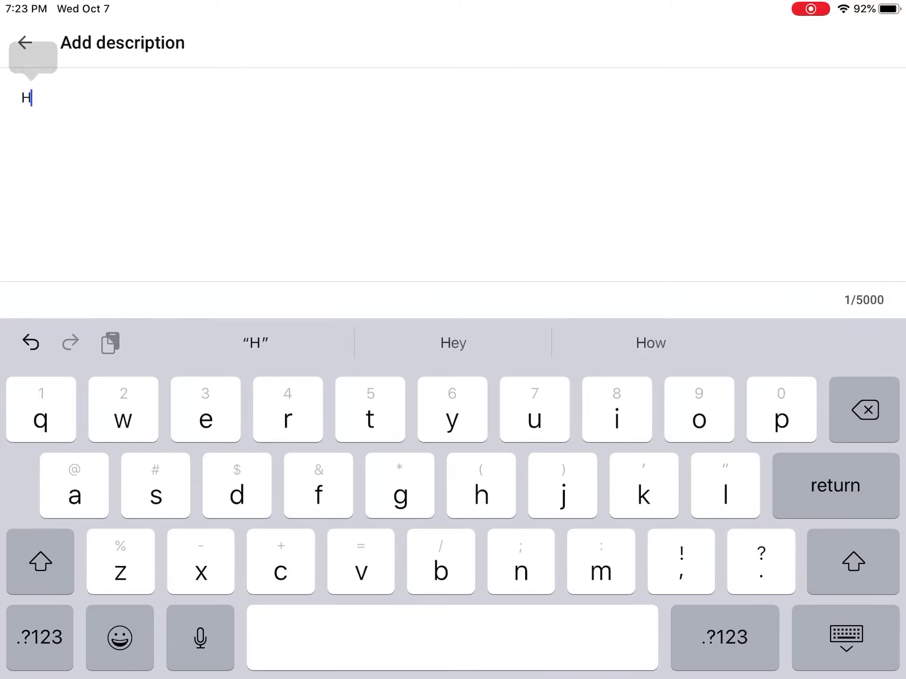
type("i guy")
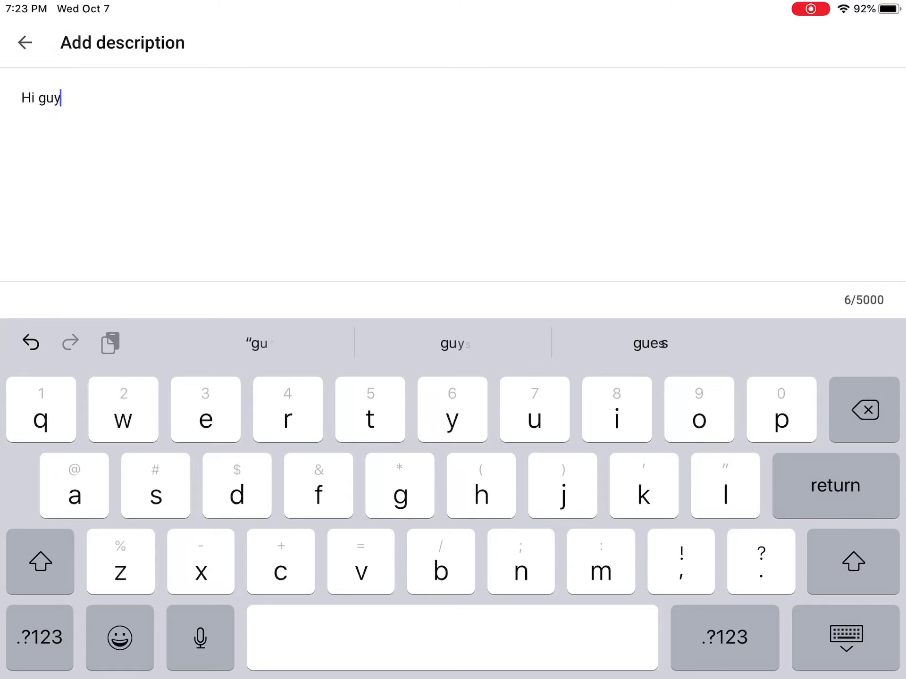
type("s!!! ")
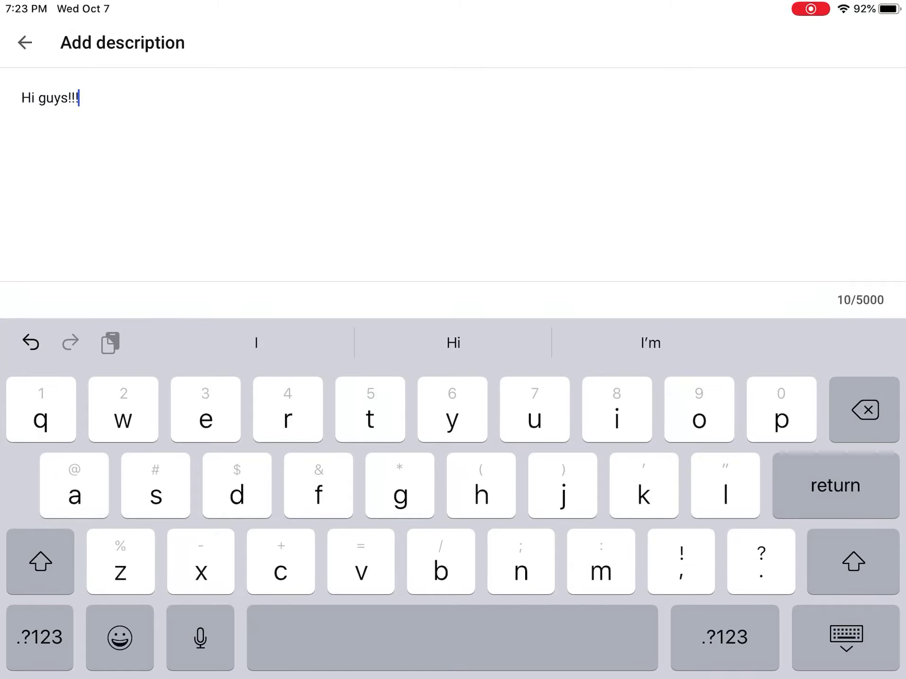
type("In this video")
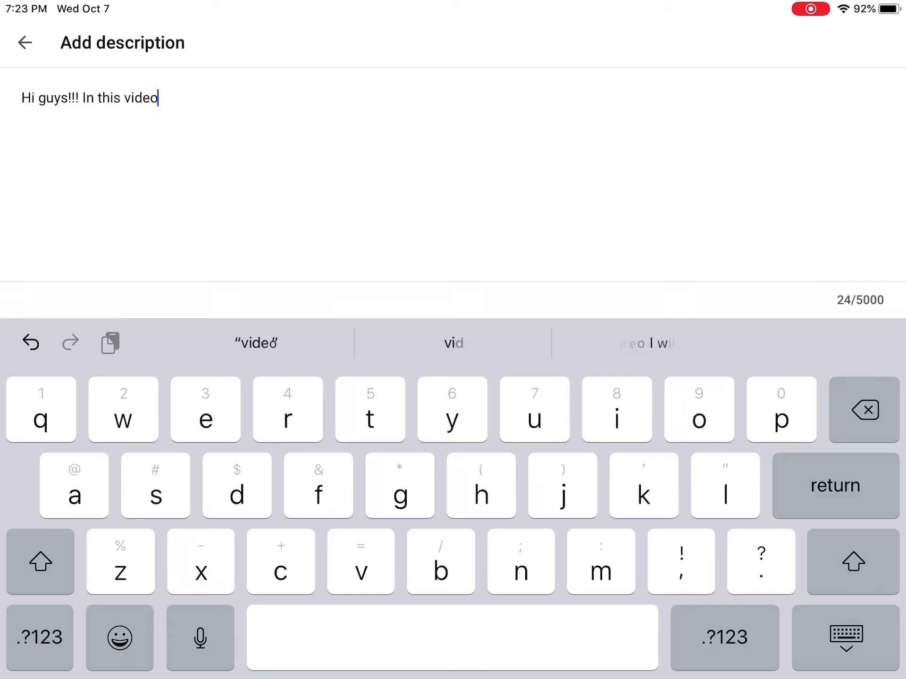
type(" I will be ")
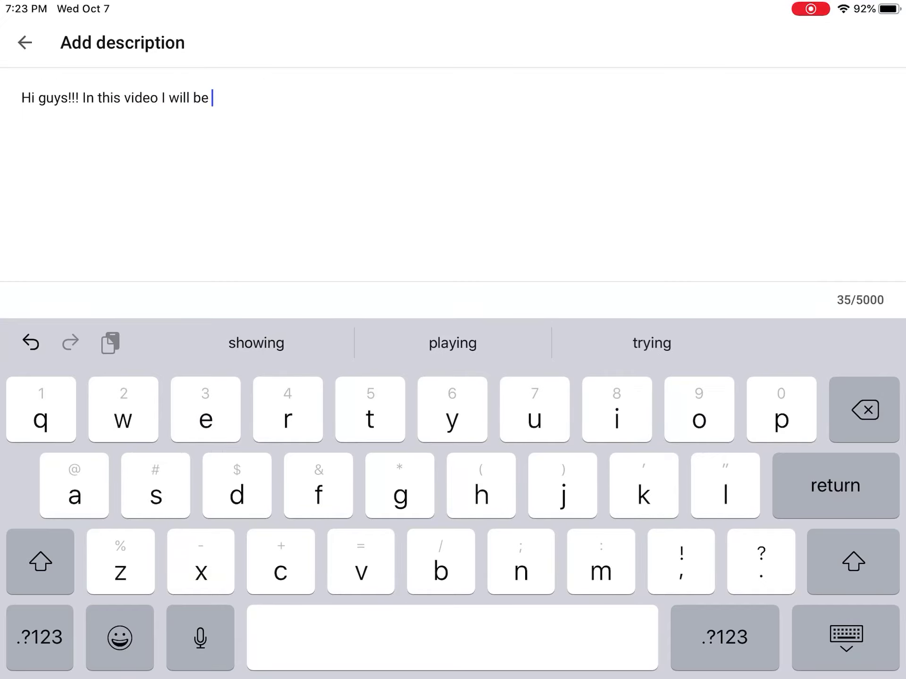
type("showing you")
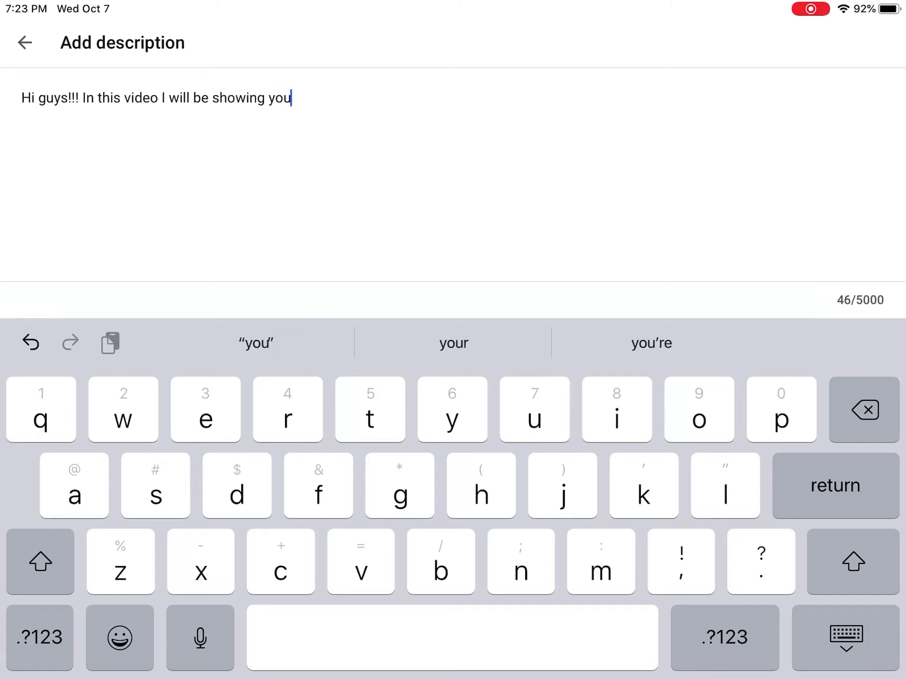
type(" how to ")
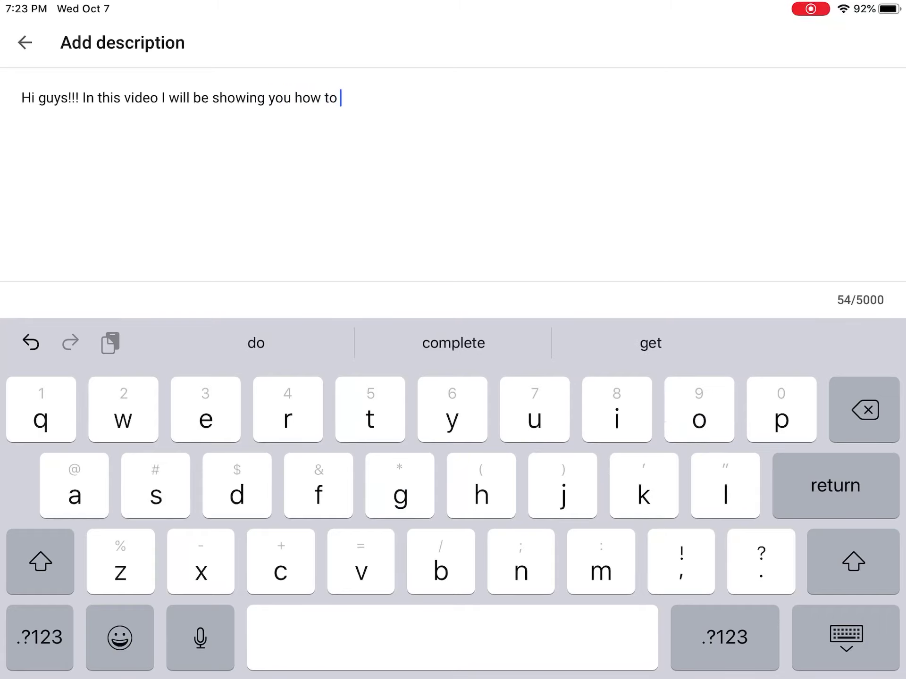
type("complete ")
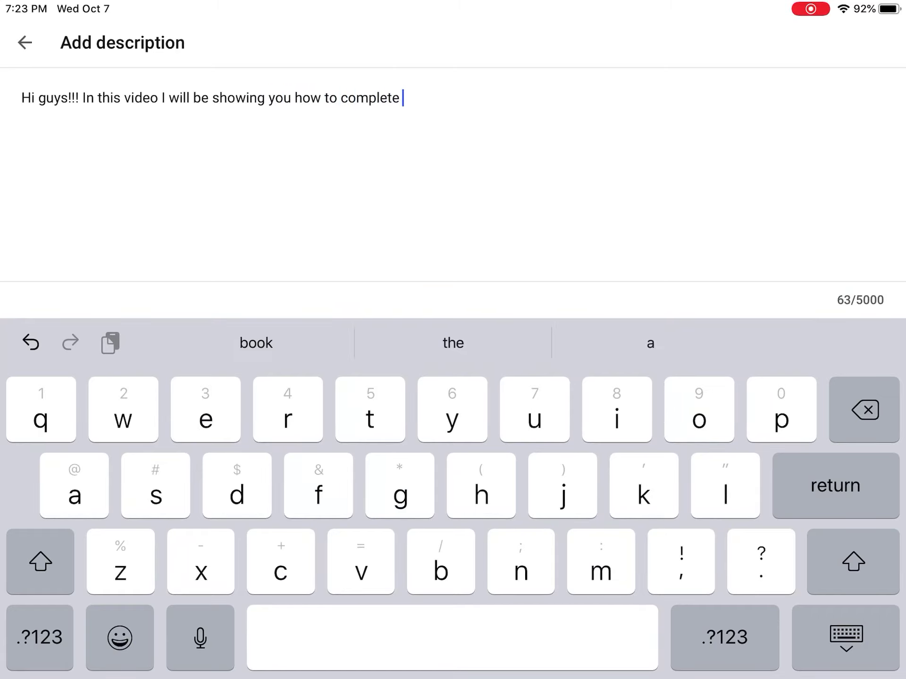
type("metro in")
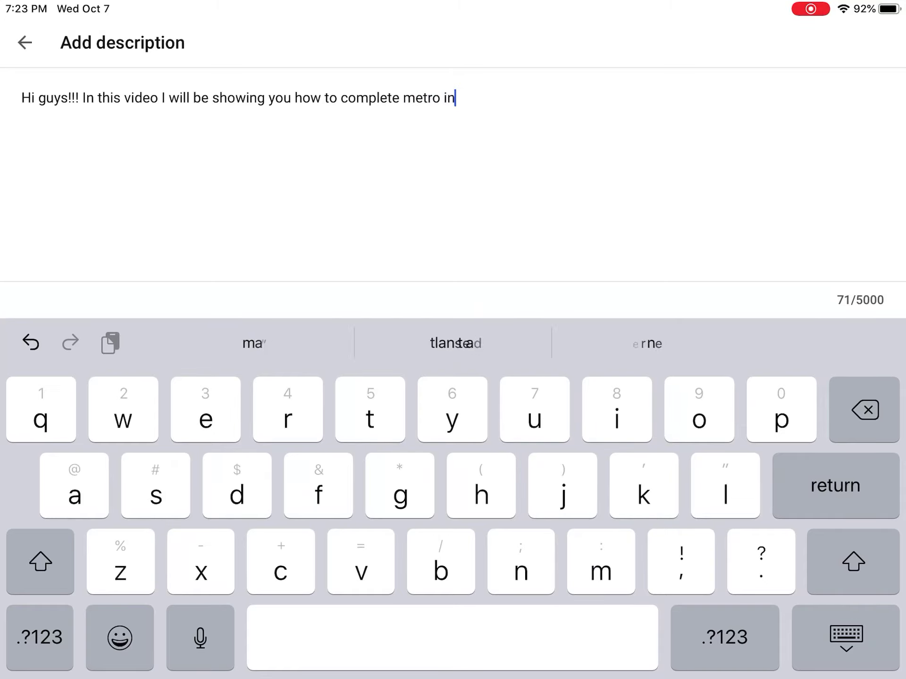
type(" piggy book")
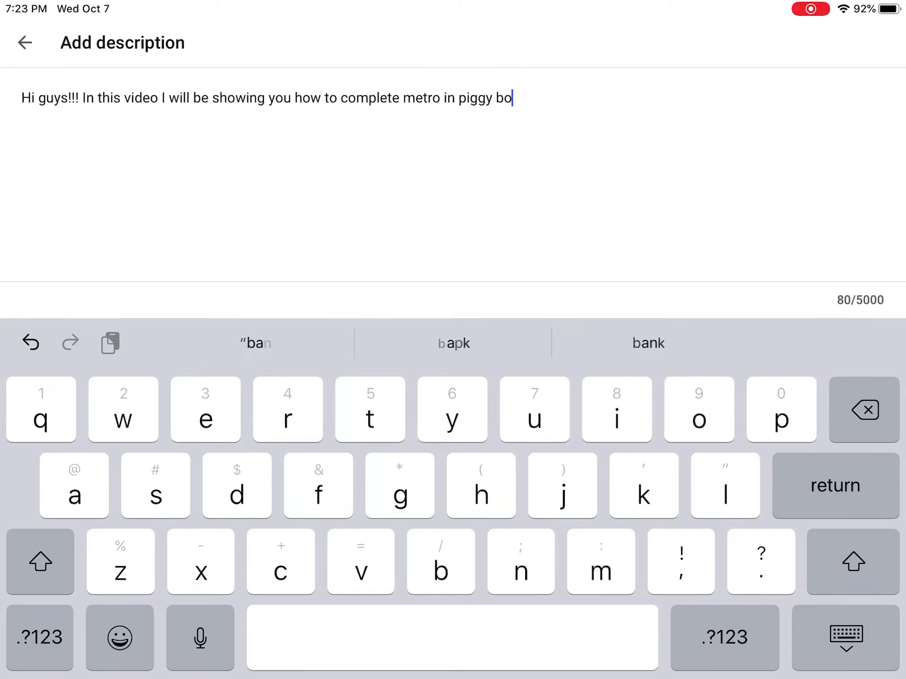
Step: Finish the description with 'book 1. Hope you enjoy!!!!' and return to Add details
left_click(724, 638)
key("BackSpace")
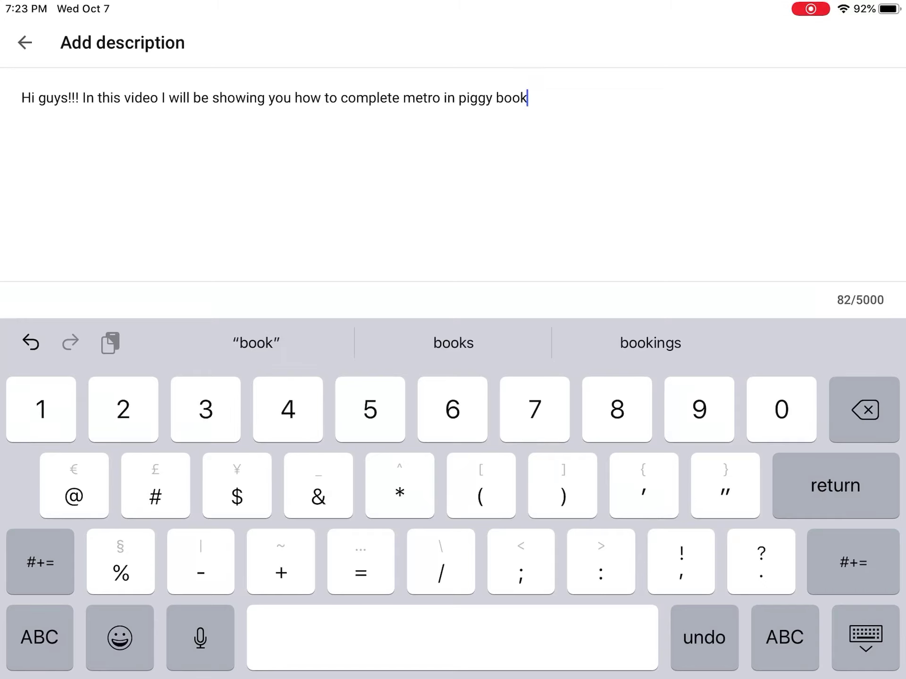
left_click(724, 637)
type("1")
left_click(538, 98)
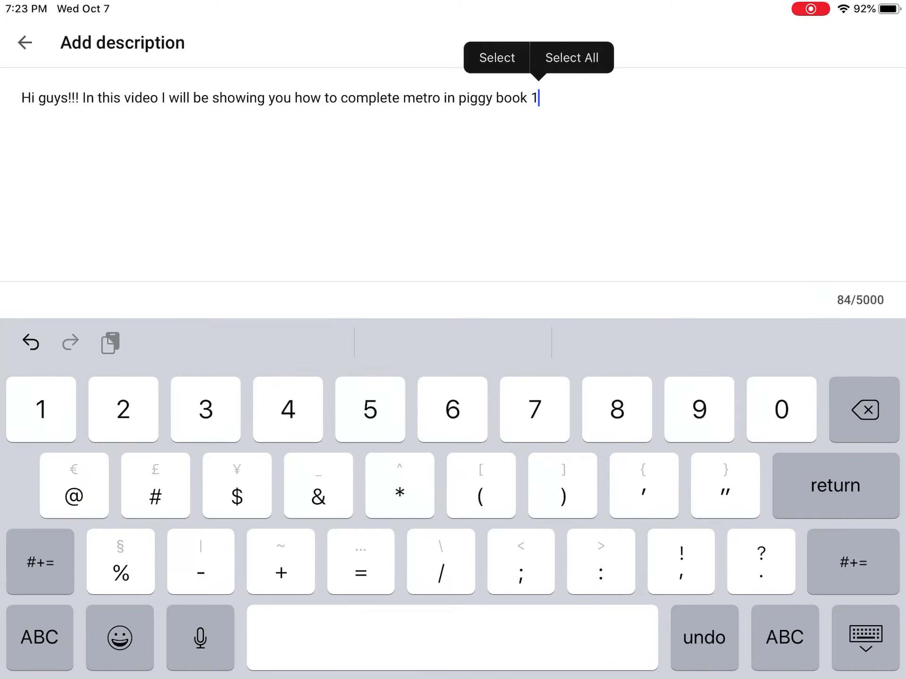
left_click(784, 637)
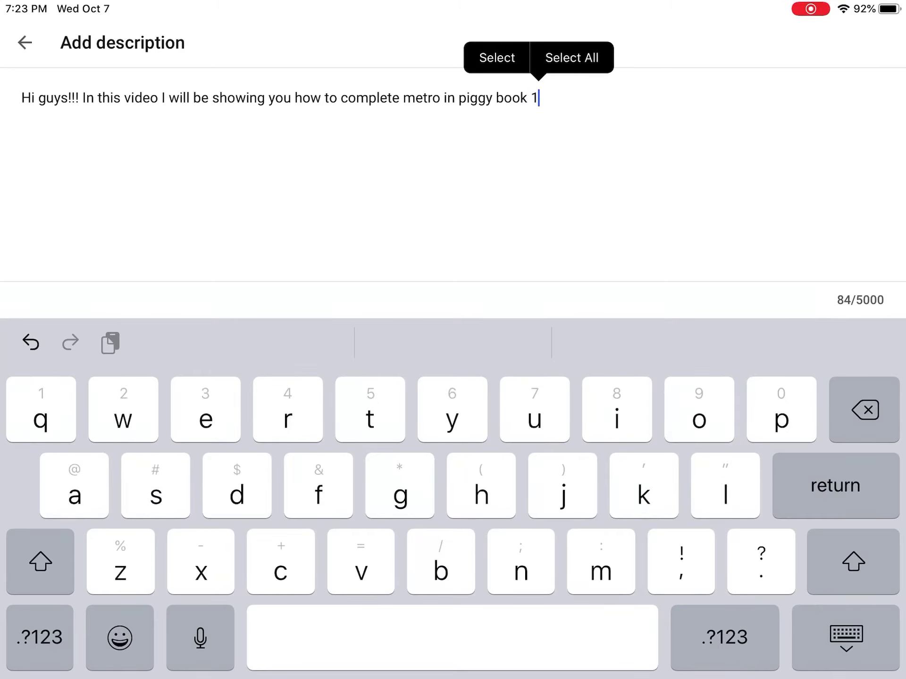
type(". Ho")
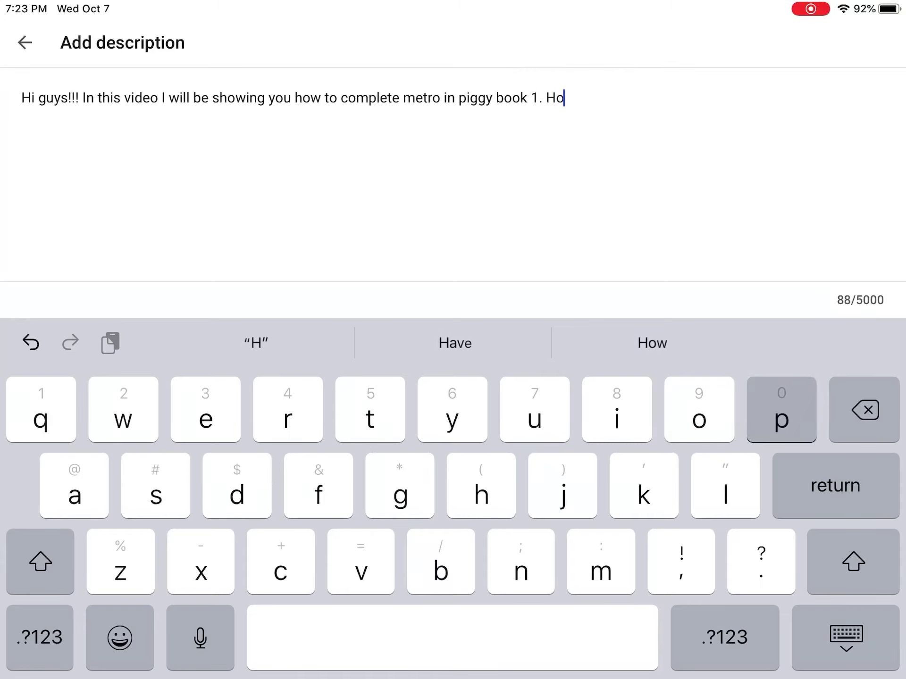
type("pe you wn")
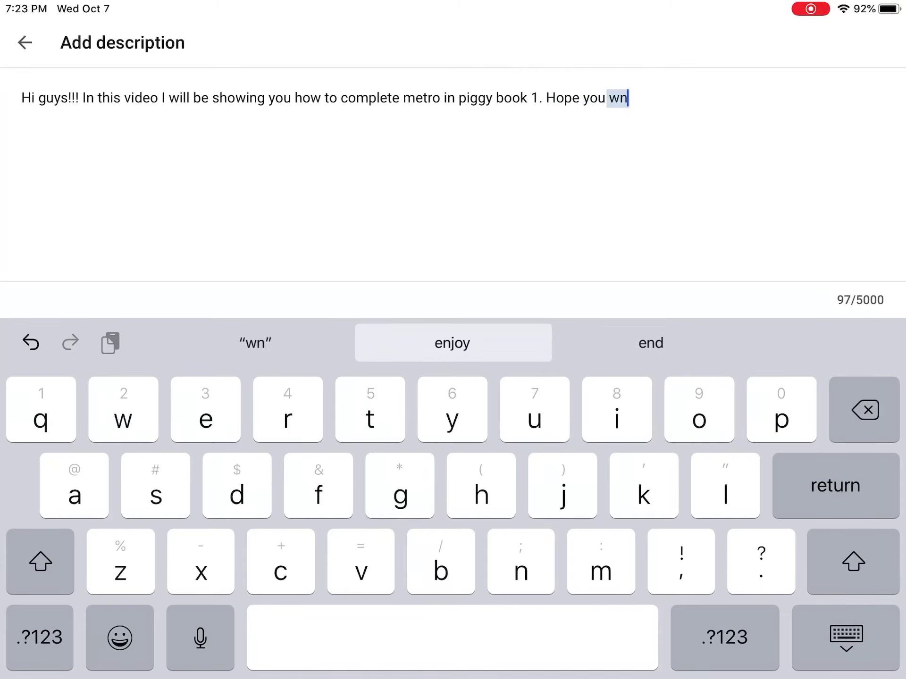
type("joy!!!!")
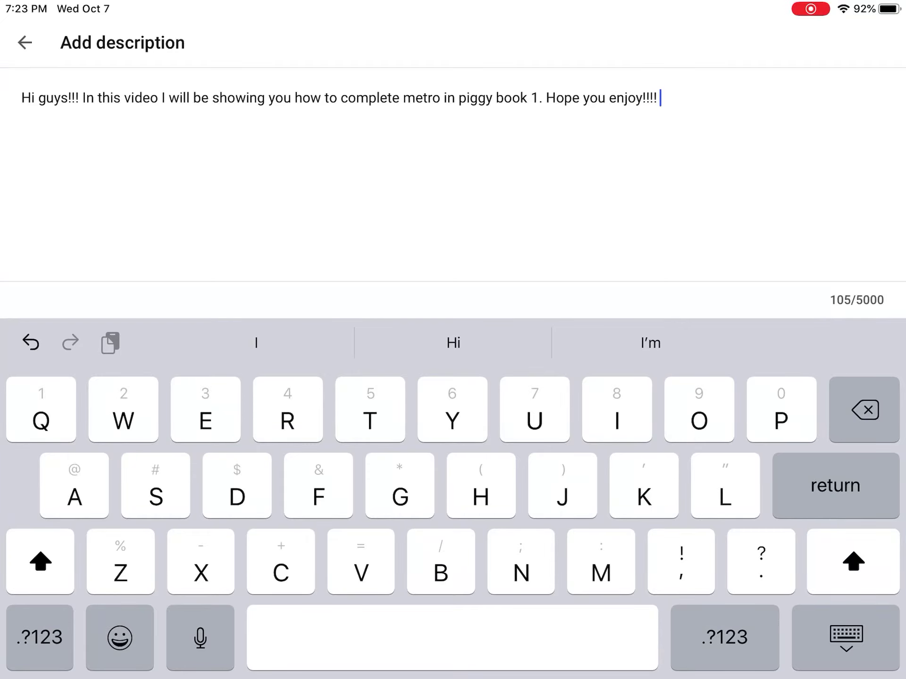
left_click(24, 42)
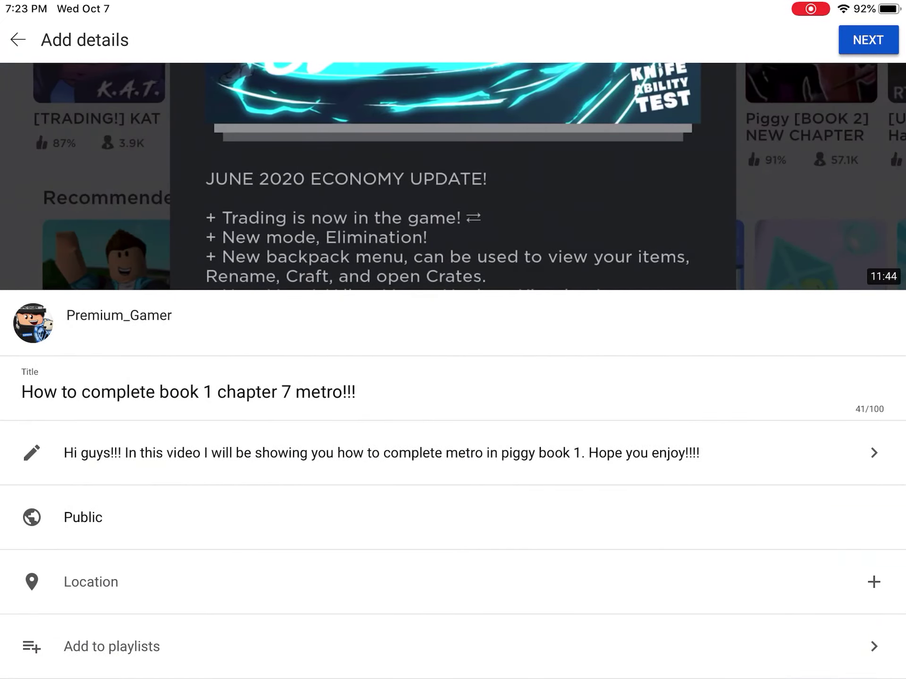
Step: Set the metro video to 'Yes, it's made for kids' and upload it
left_click(867, 39)
left_click(453, 226)
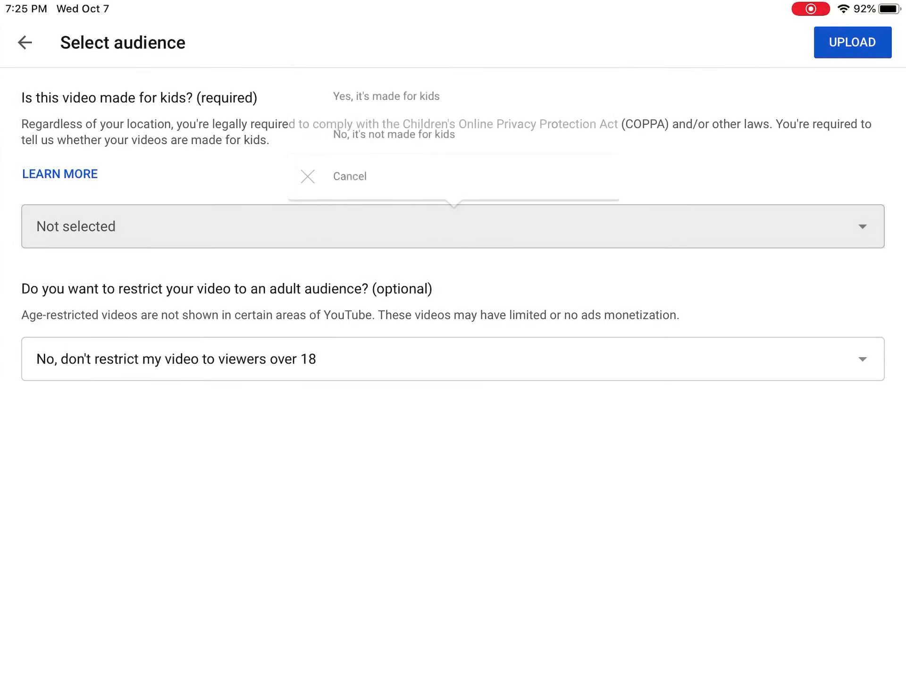
left_click(378, 81)
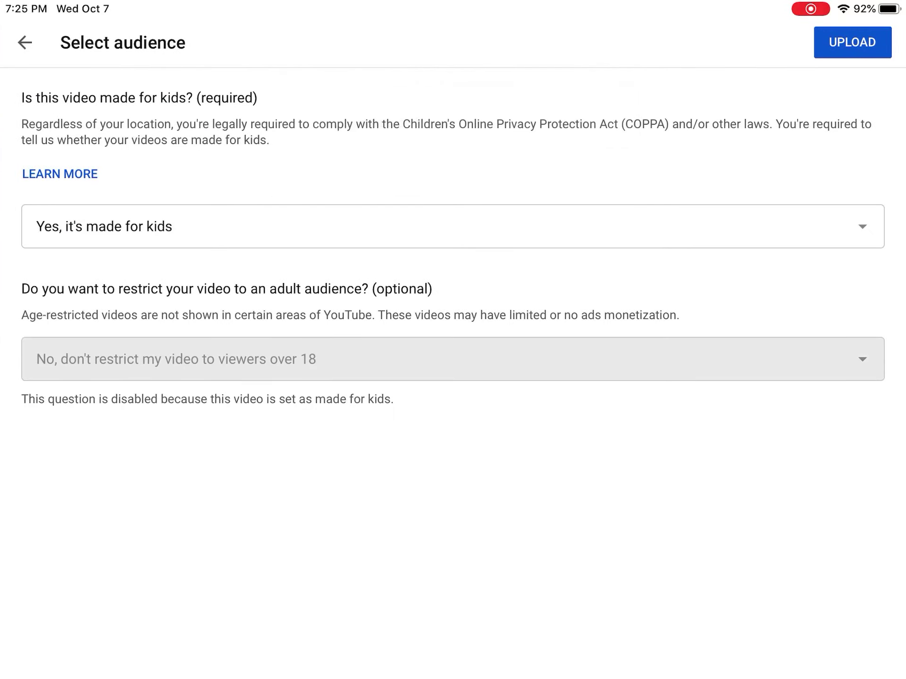
left_click(851, 42)
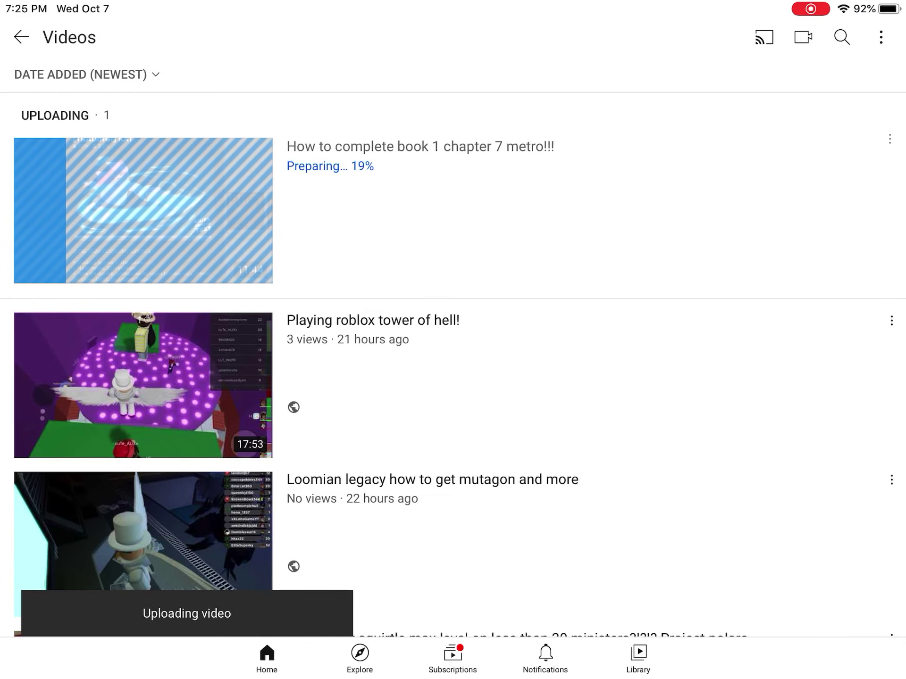
Step: Scroll down the channel's Videos list and back to the top while the metro video prepares
scroll(453, 346, "down", 2)
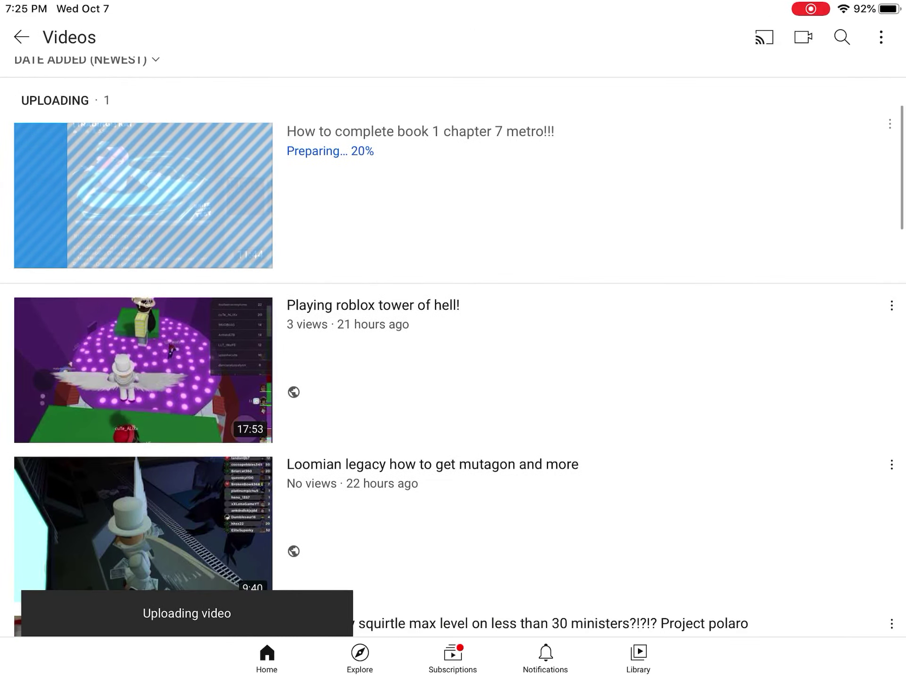
scroll(453, 347, "down", 10)
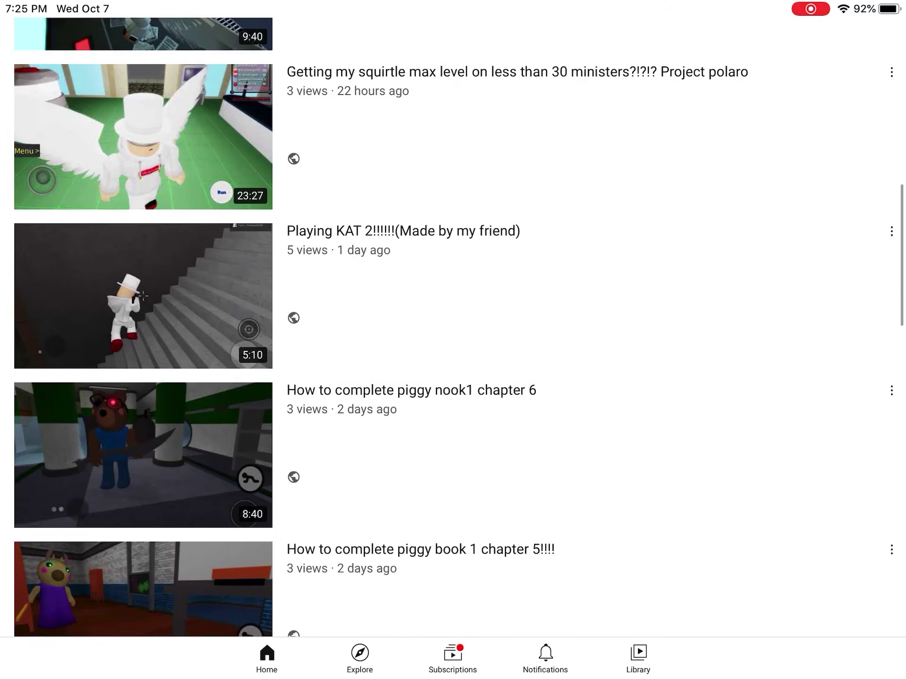
scroll(453, 330, "up", 2)
left_click(452, 277)
scroll(453, 330, "up", 6)
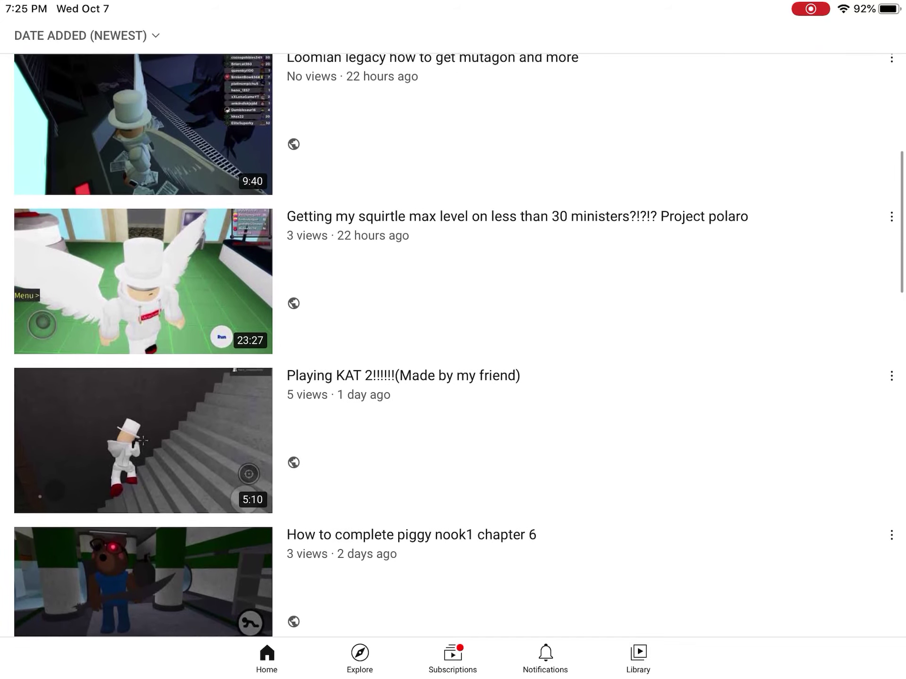
scroll(453, 283, "up", 9)
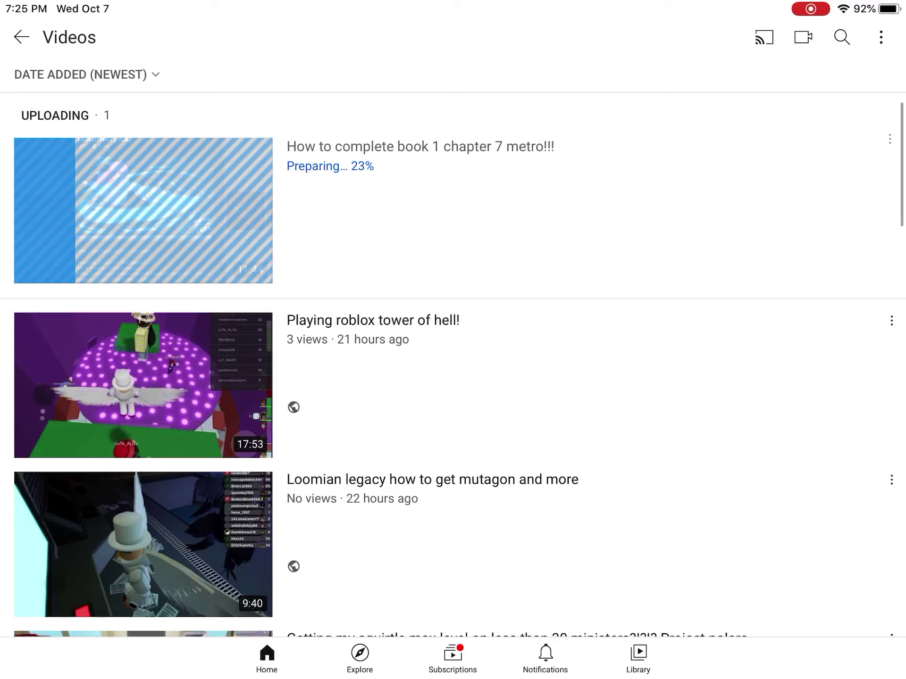
Step: Pick the 8:29 recording as a new upload and title it 'How to complete book 1 chapter 8!'
left_click(803, 38)
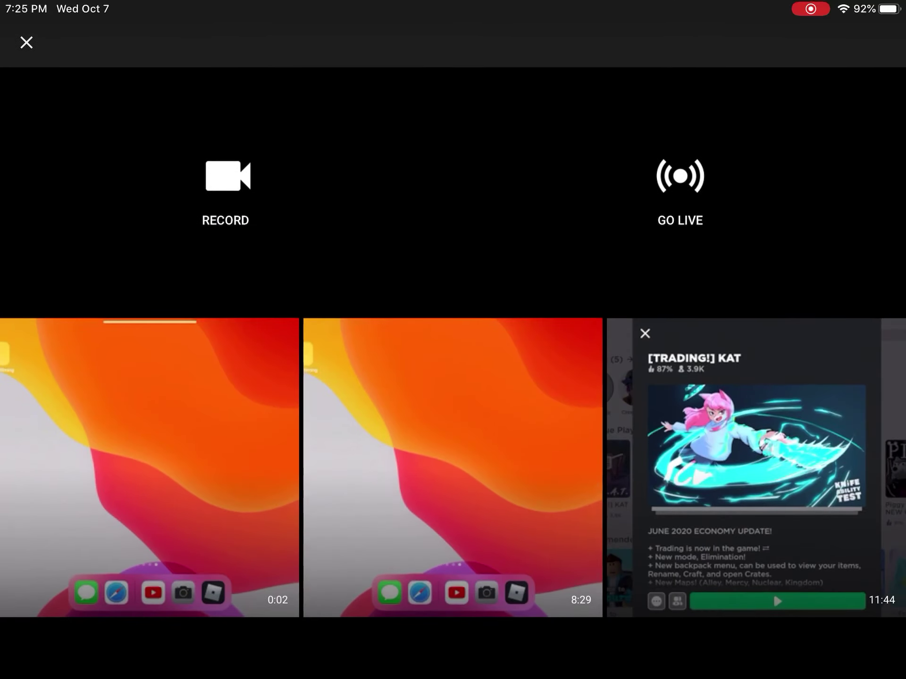
left_click(453, 467)
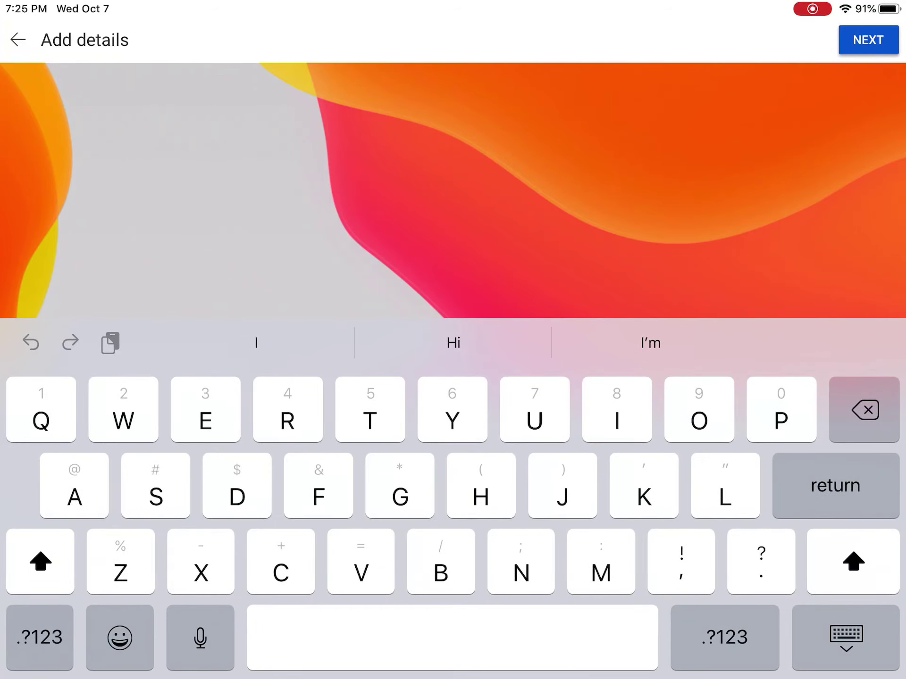
type("How to c")
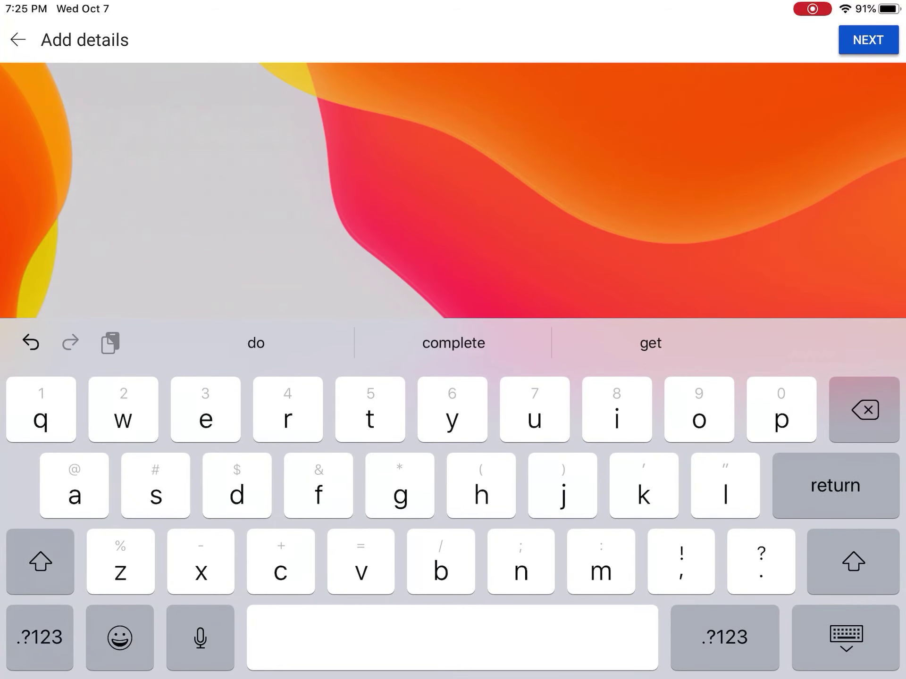
type("omplet")
left_click(453, 343)
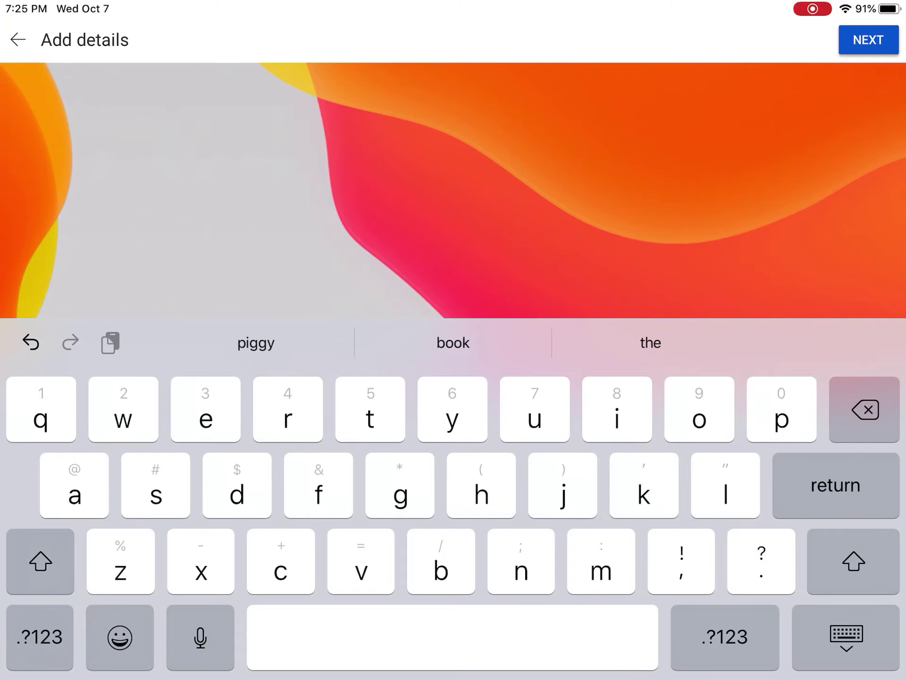
type("piok")
left_click(724, 637)
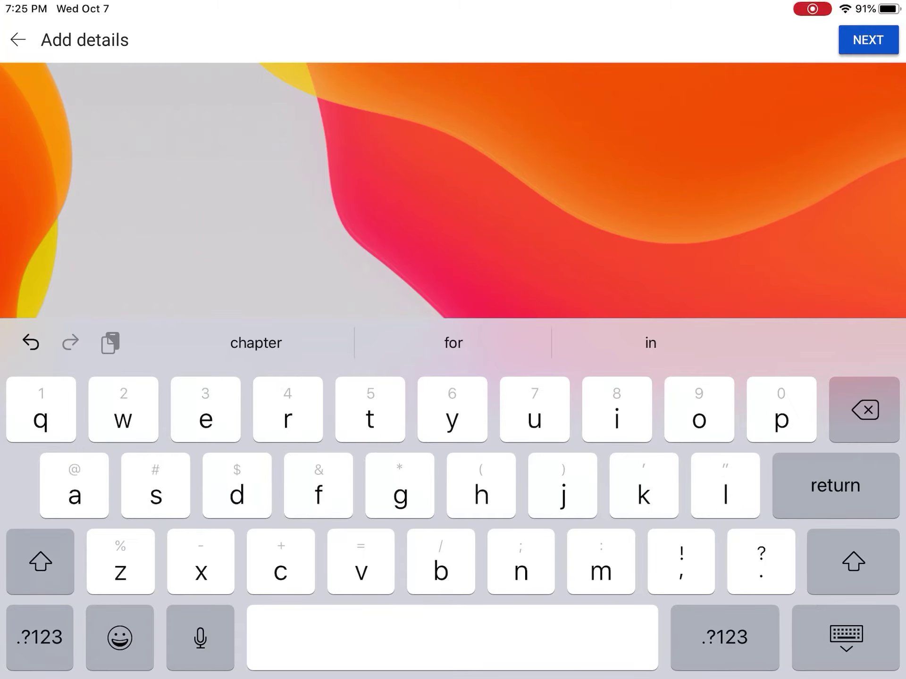
type("r")
key("BackSpace")
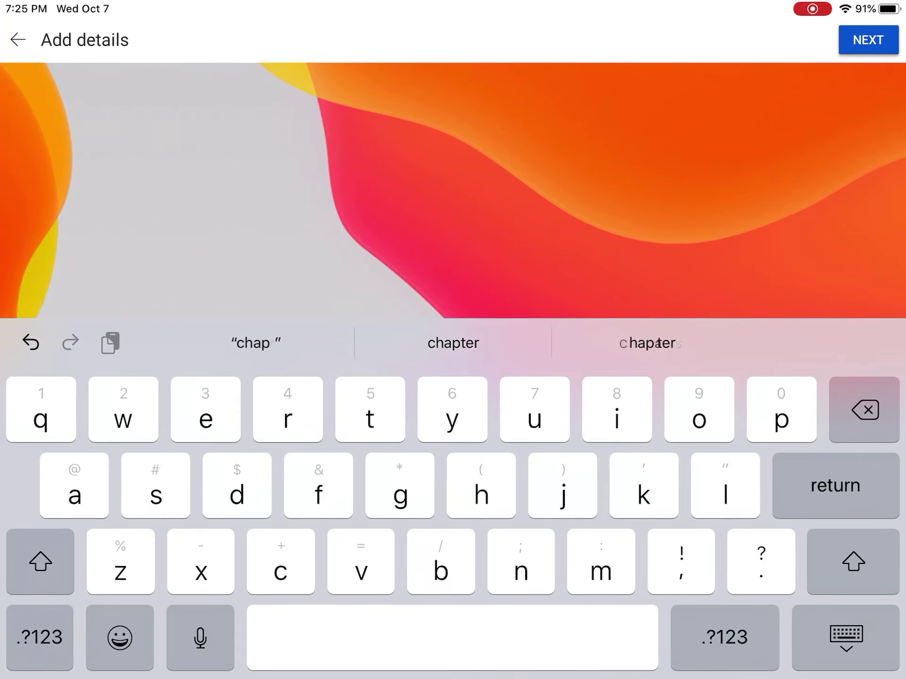
type("ter")
left_click(725, 637)
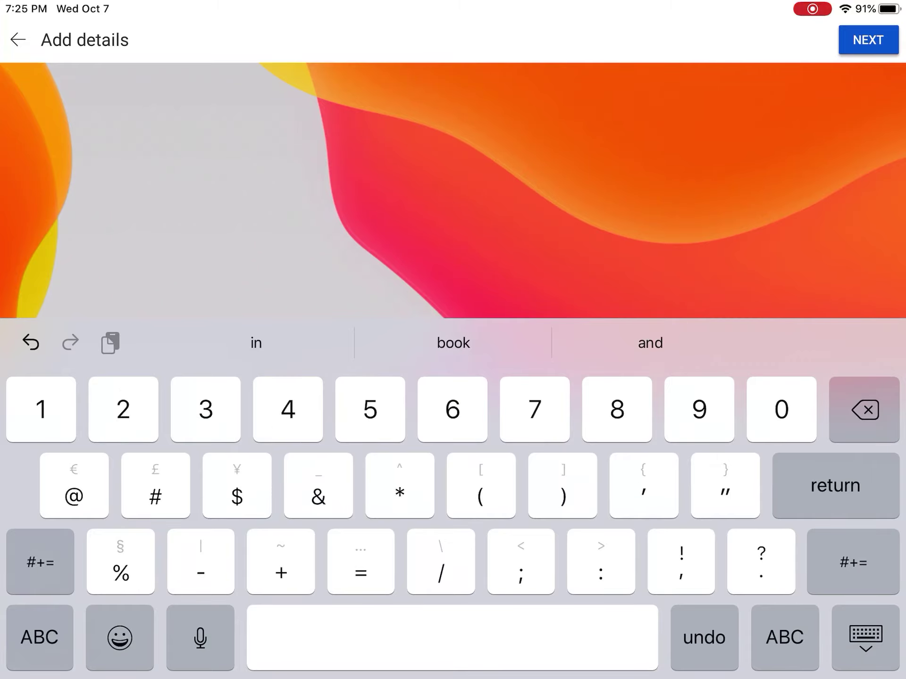
type("8!")
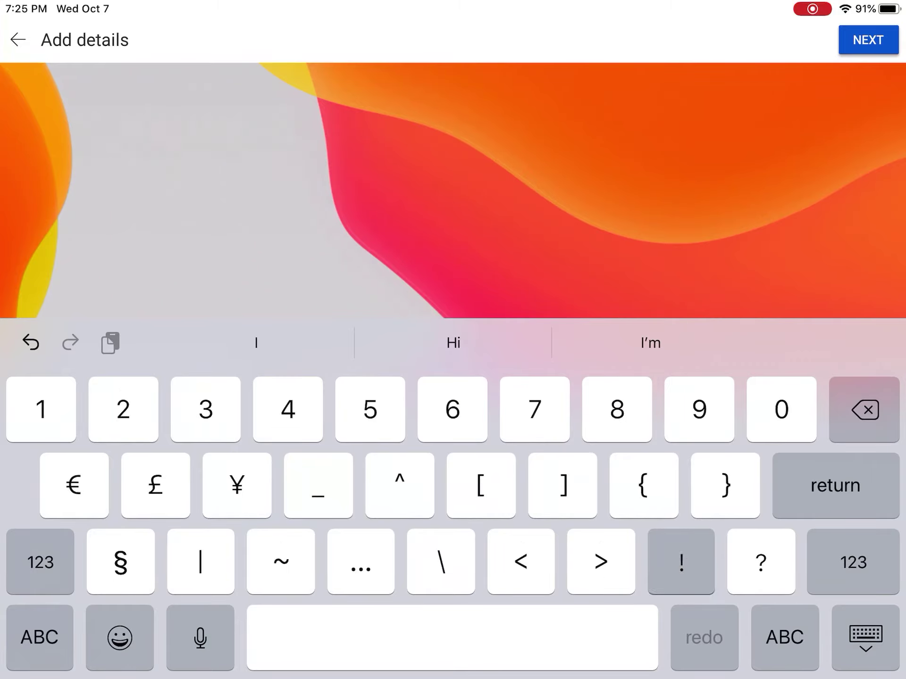
left_click(865, 637)
Step: Write the description 'In this video I will be showing you how to complete carnival in piggy book 1'
left_click(660, 560)
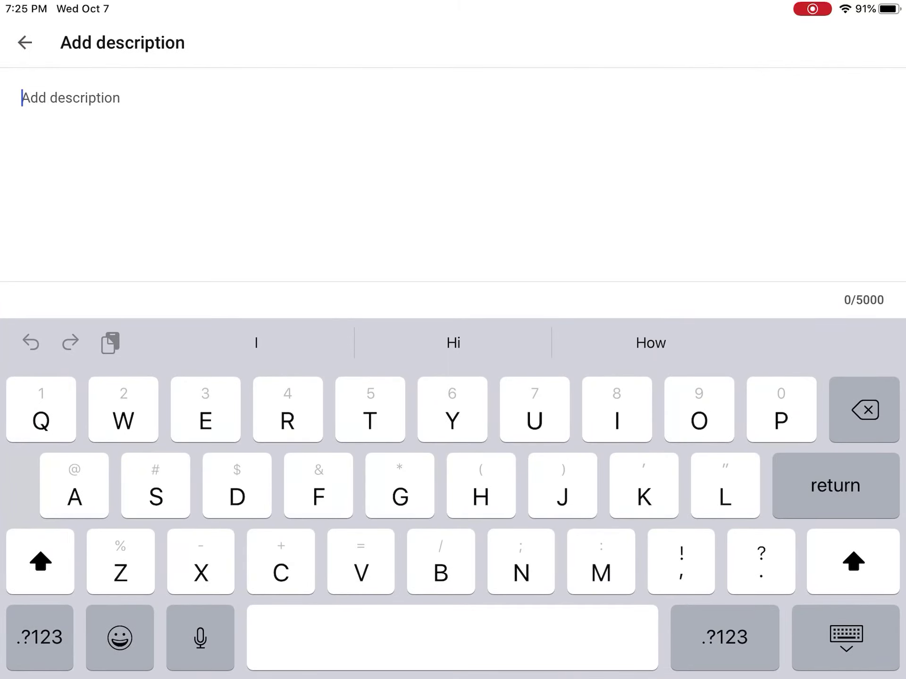
type("In this vid")
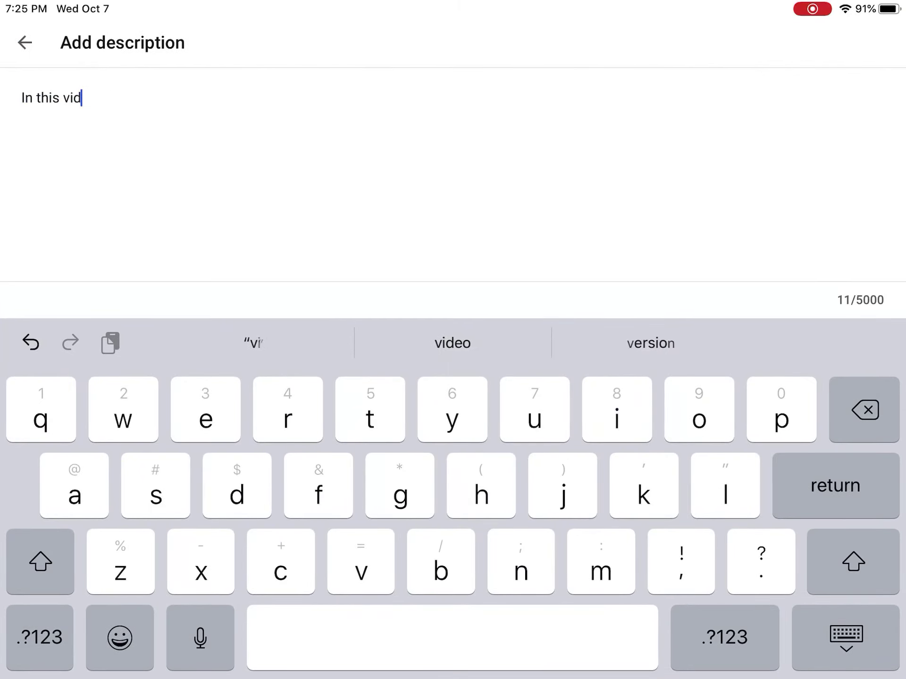
type("eo I will ")
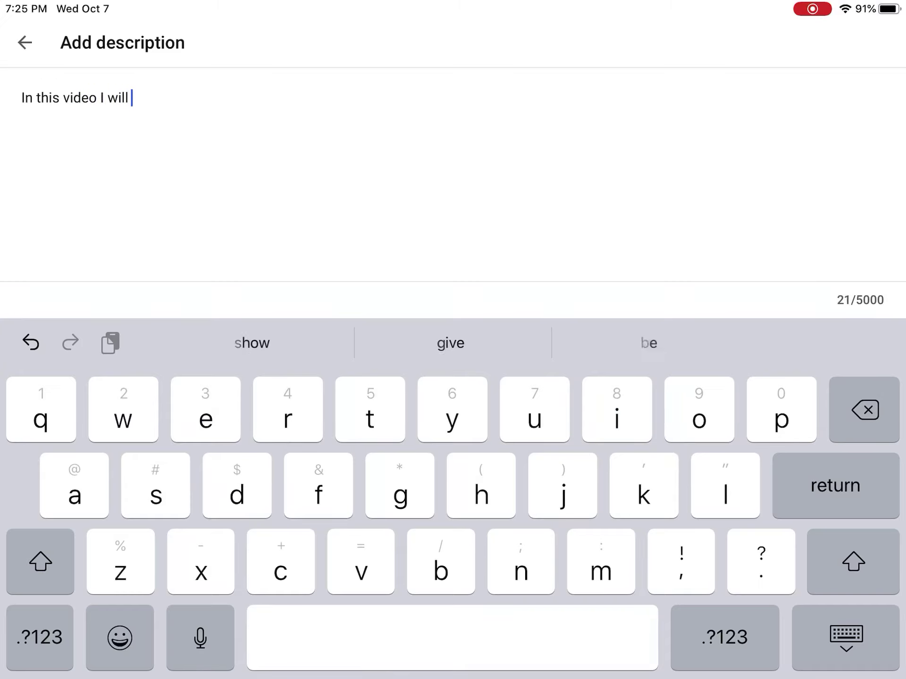
type("be showing ")
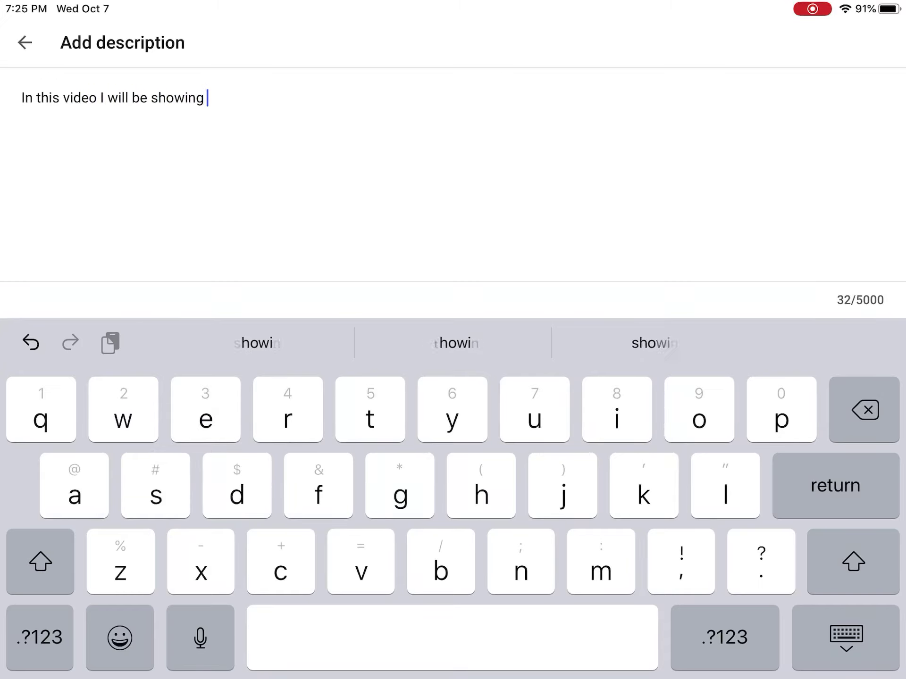
type("you how ")
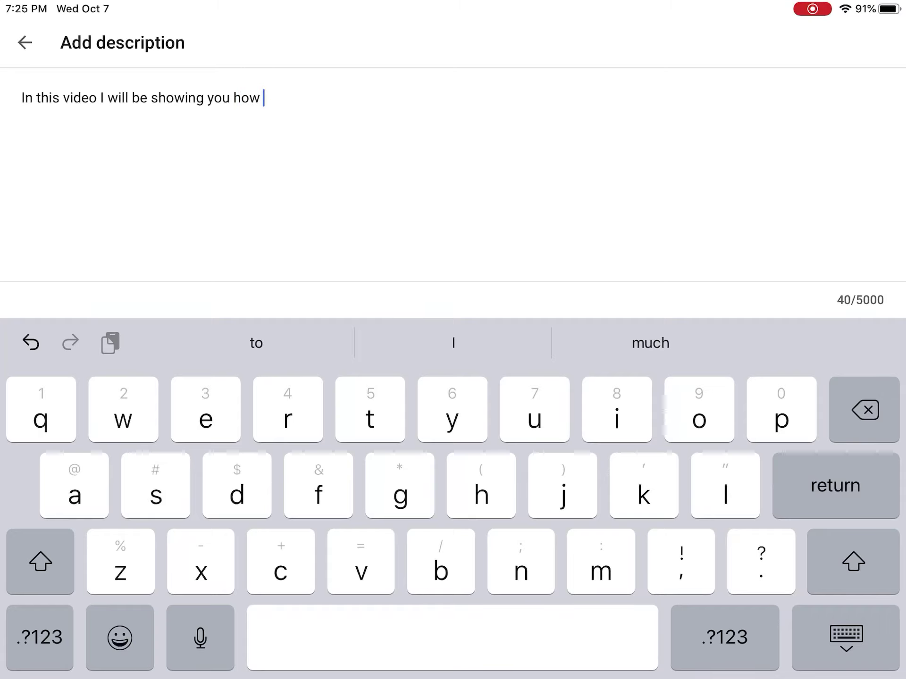
type("to co")
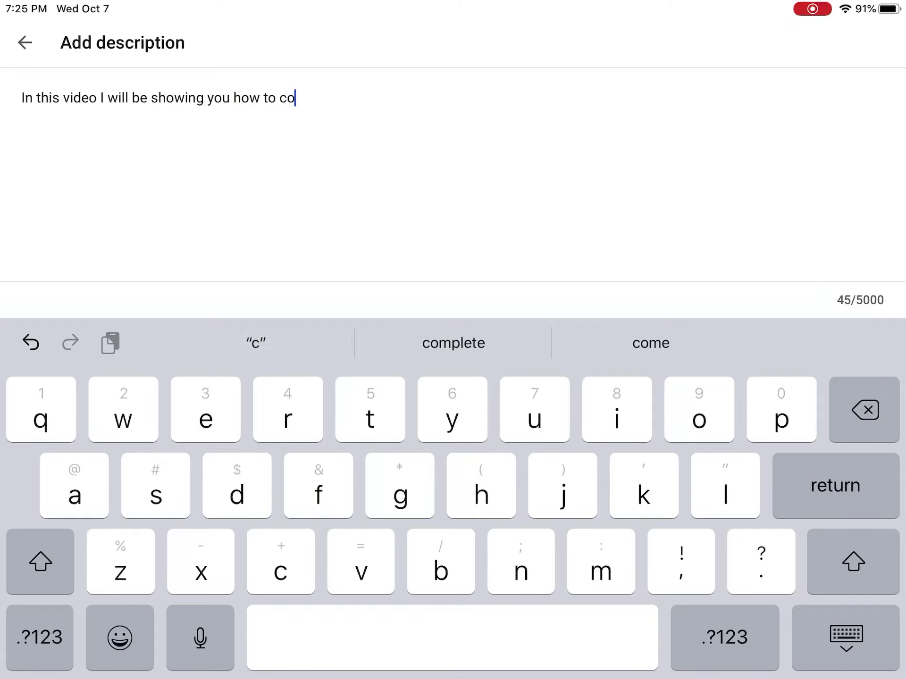
type("mplete ")
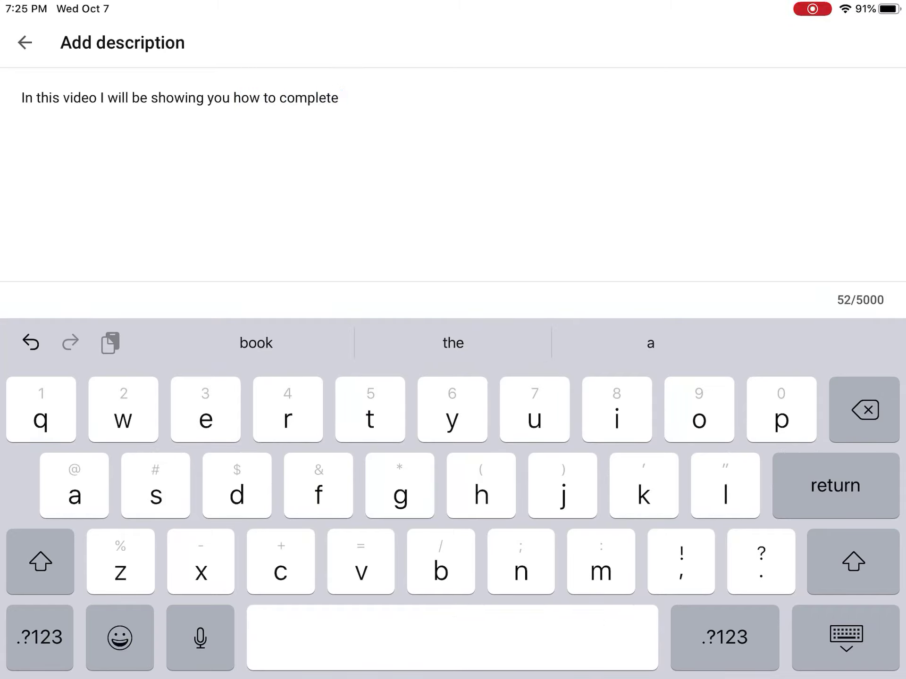
type("carni")
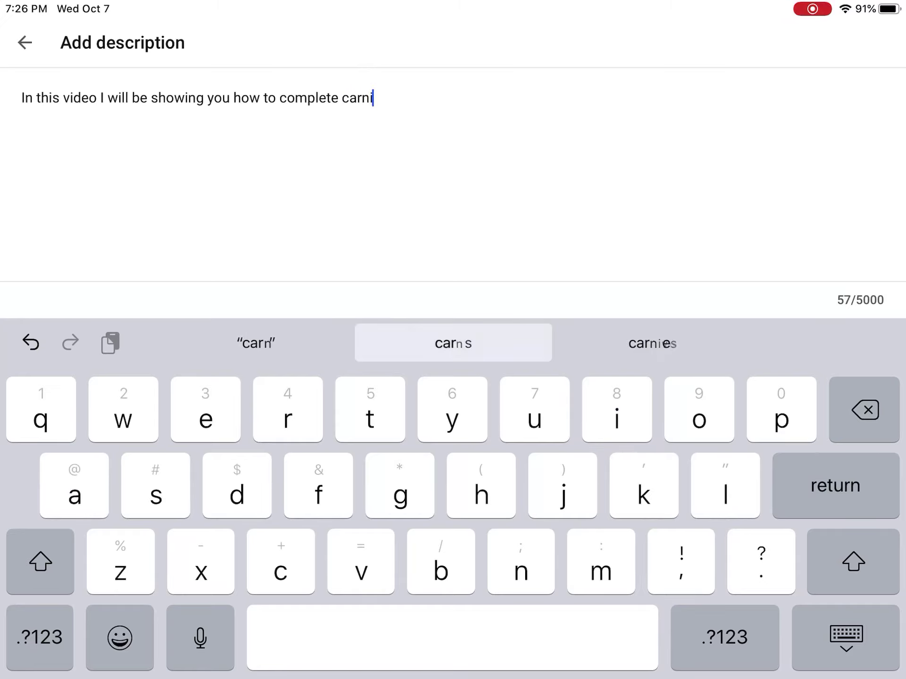
type("val ")
type("in")
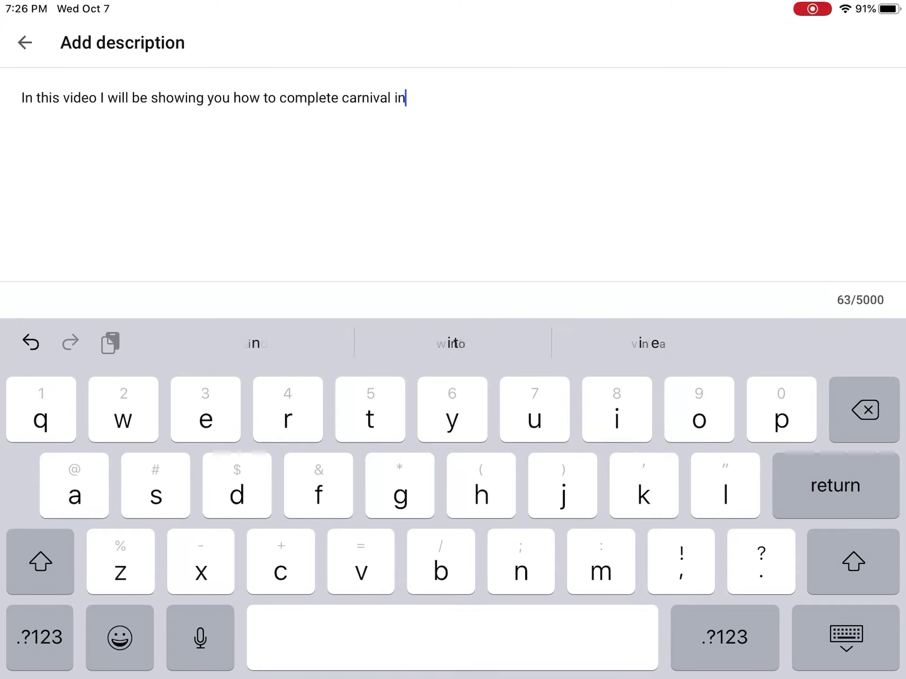
type(" piggy ")
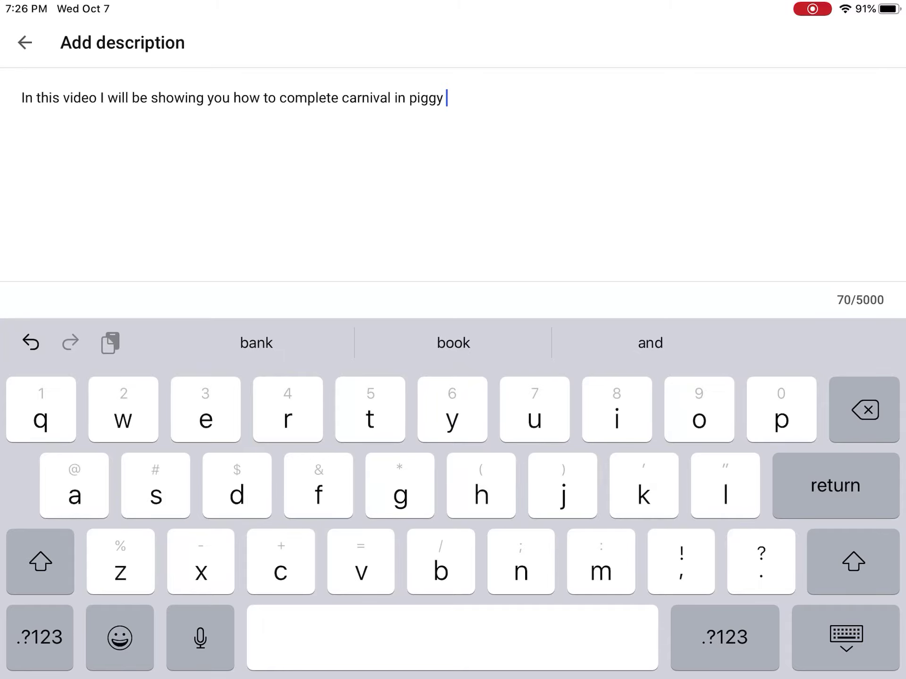
type("book 1")
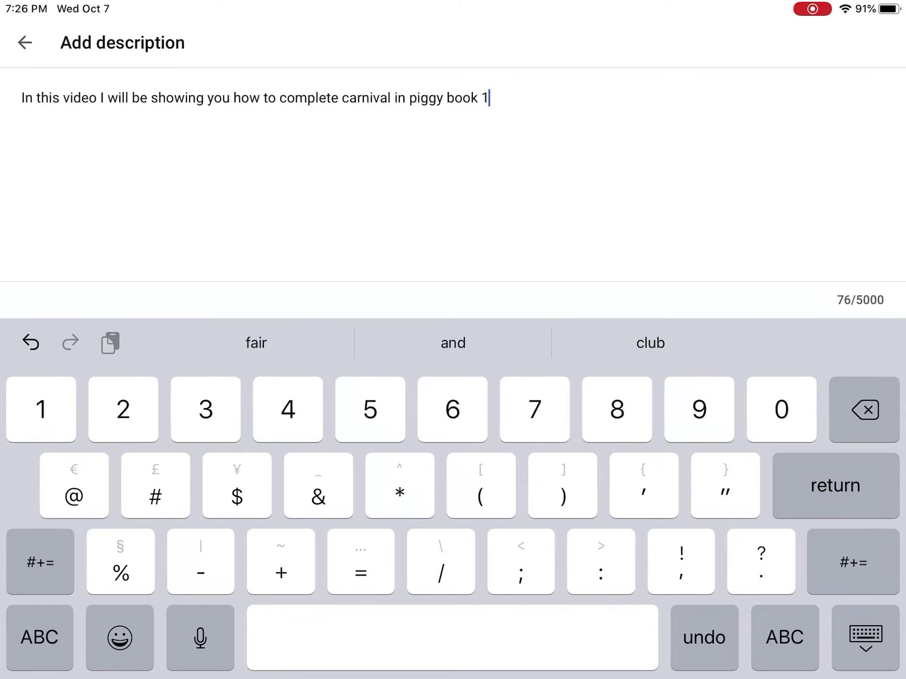
left_click(120, 637)
left_click(44, 652)
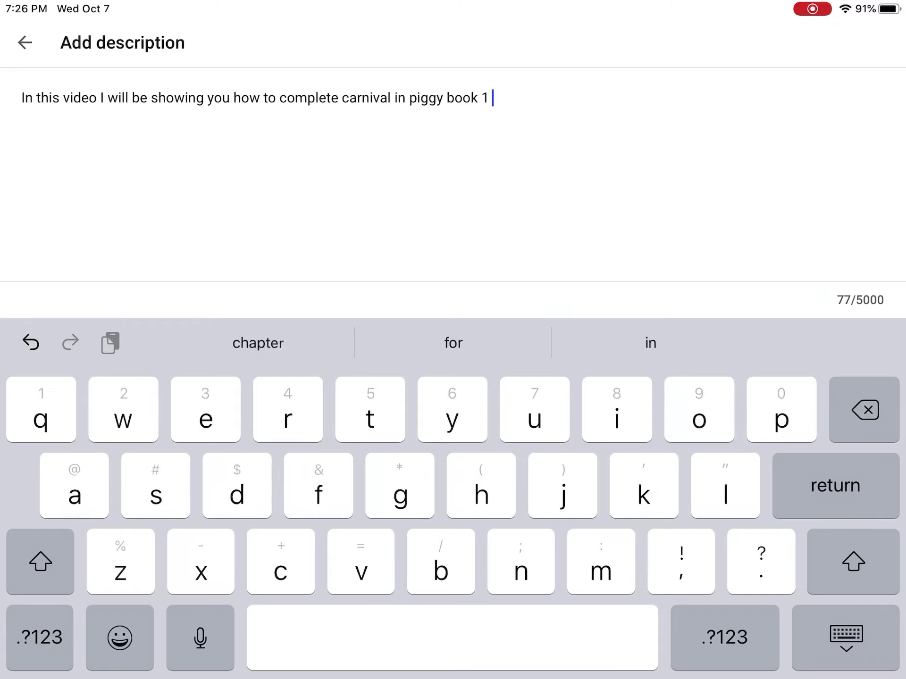
key("BackSpace")
key("BackSpace")
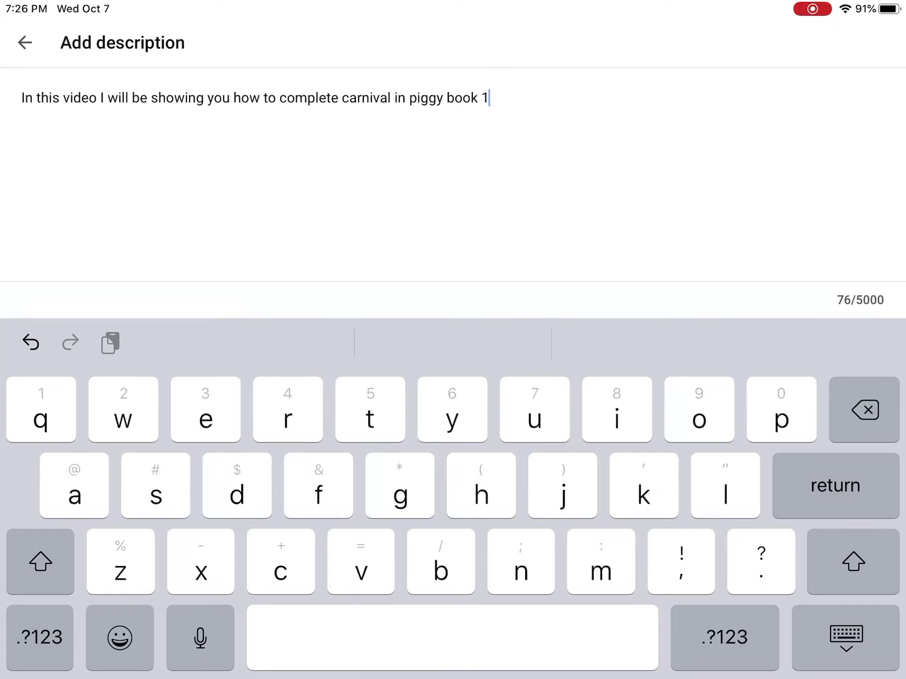
left_click(853, 561)
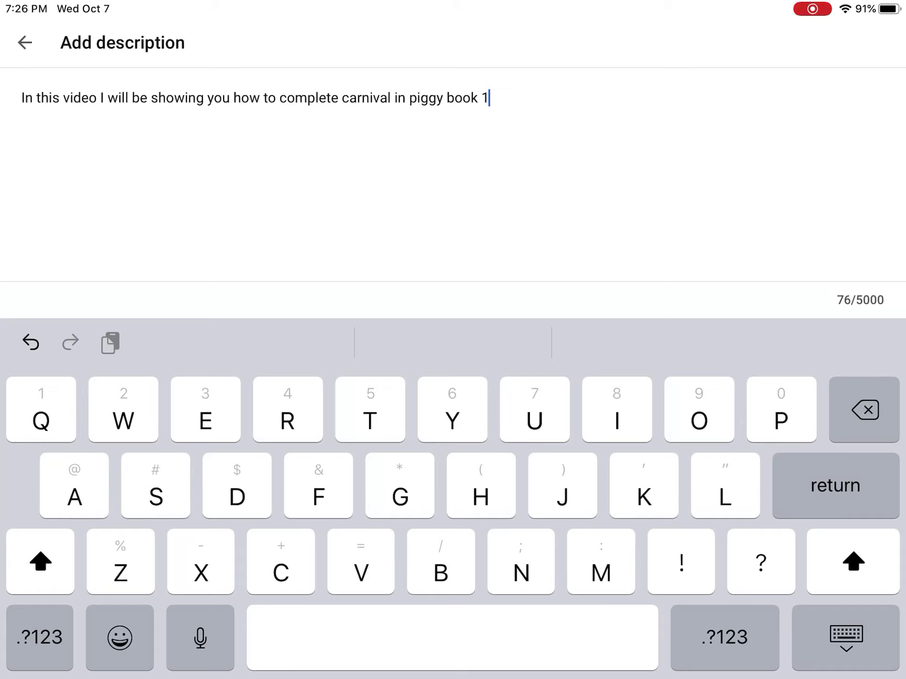
left_click(853, 562)
Step: Add '. Hope you enjoy' to the end of the description, correcting the typos
type(". ")
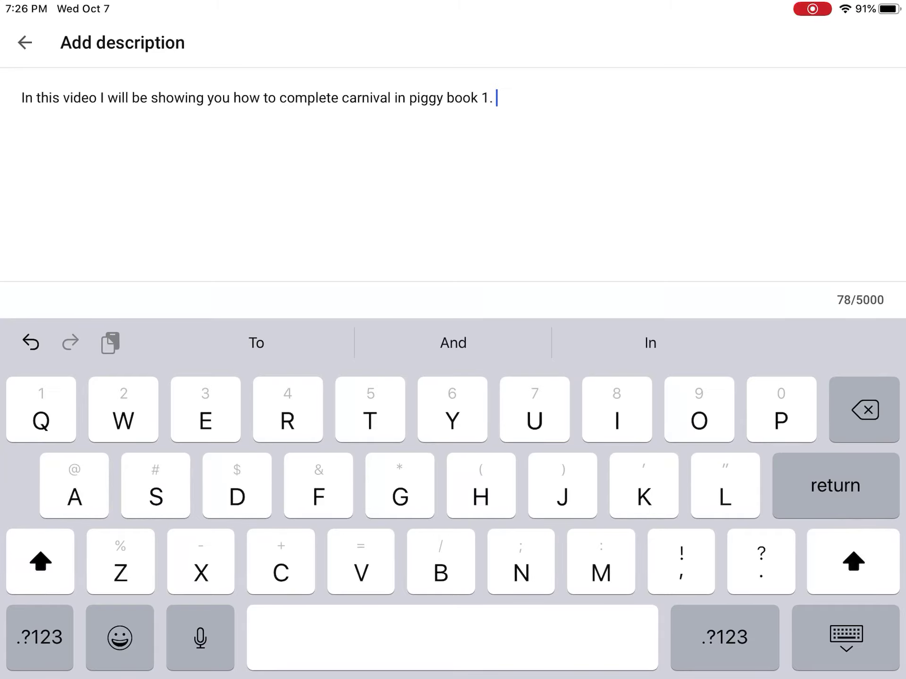
type("Hoper ")
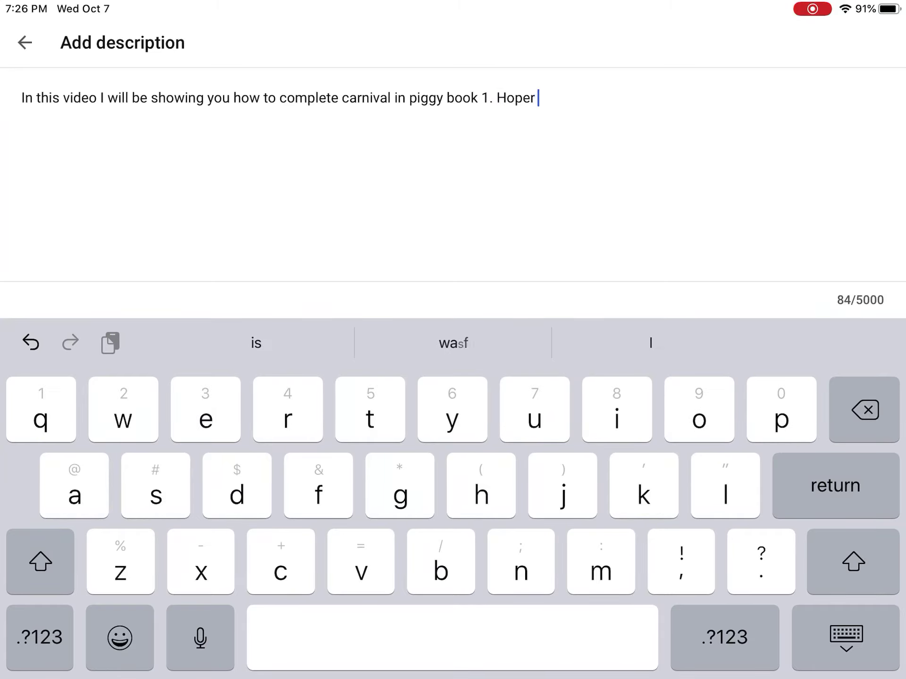
type("you")
key("BackSpace")
key("BackSpace")
key("BackSpace")
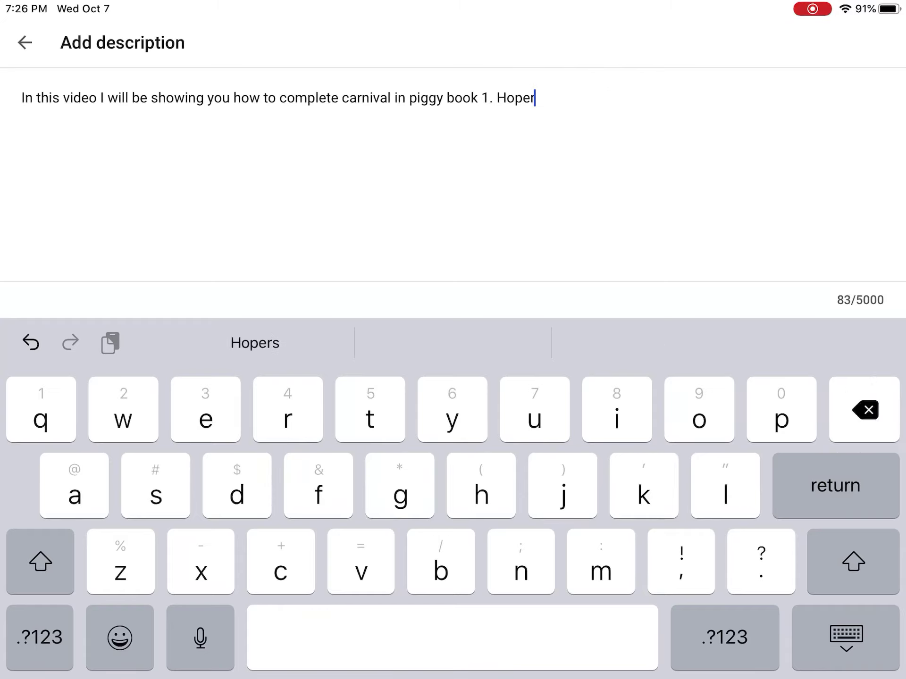
key("Return")
key("shift")
type("y")
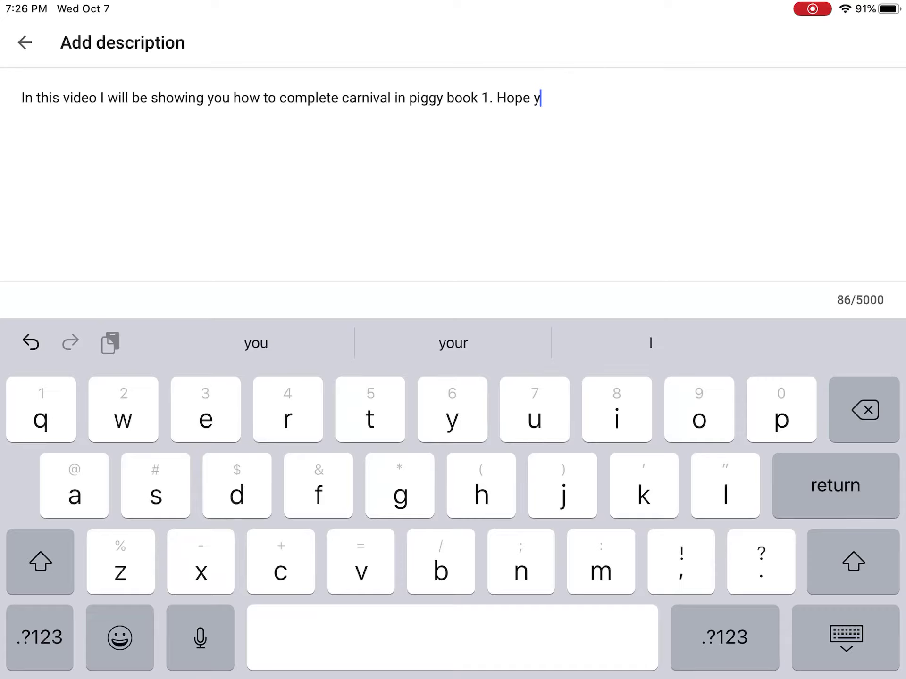
type("ou enjo")
type("y")
key("shift")
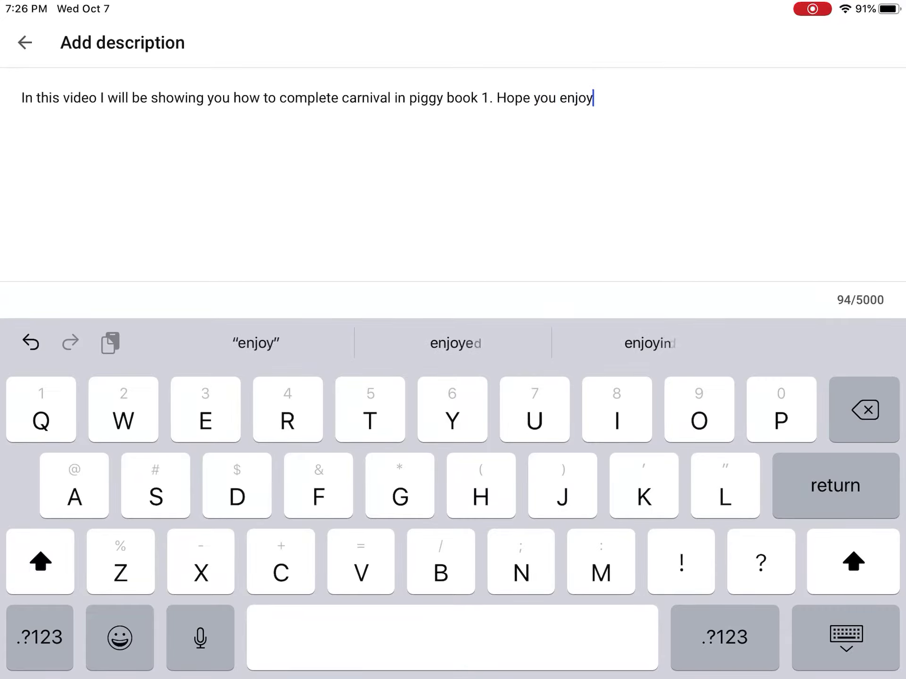
Step: End the description with '!', mark the chapter 8 video as made for kids, and upload it
type("!!!")
left_click(24, 43)
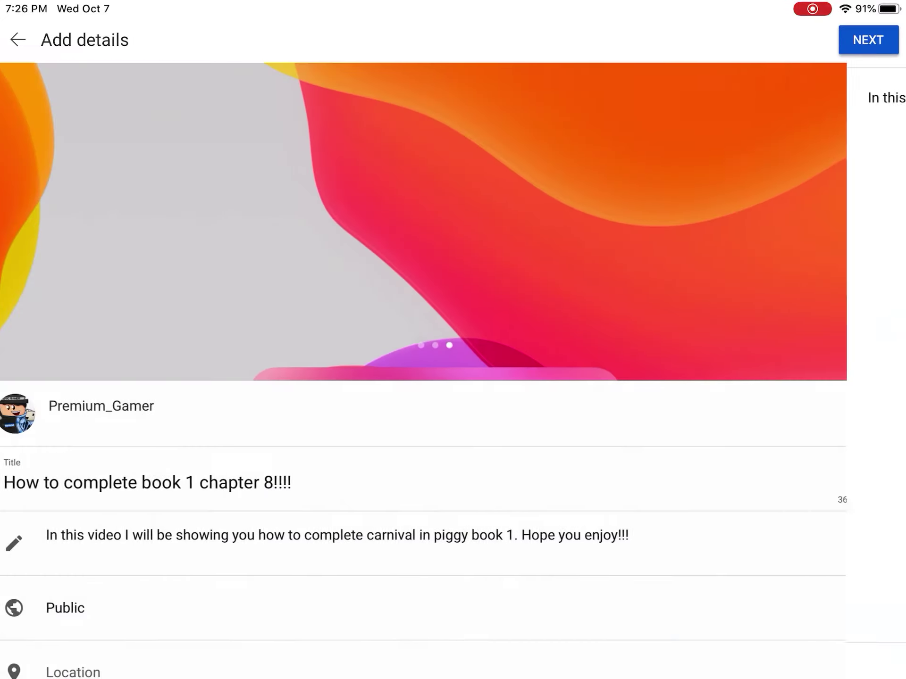
left_click(868, 40)
left_click(454, 227)
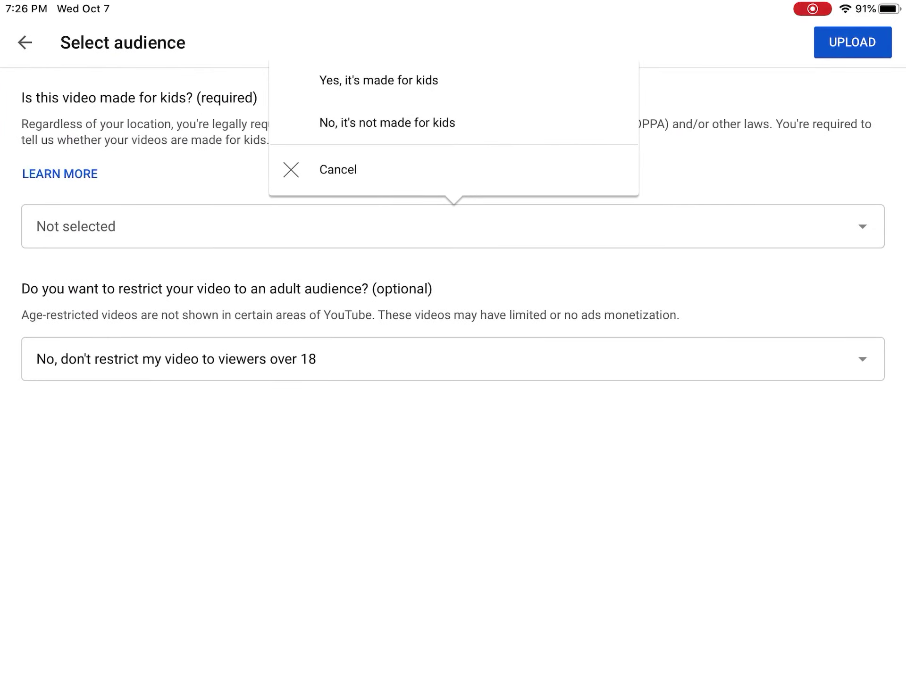
left_click(454, 227)
left_click(852, 42)
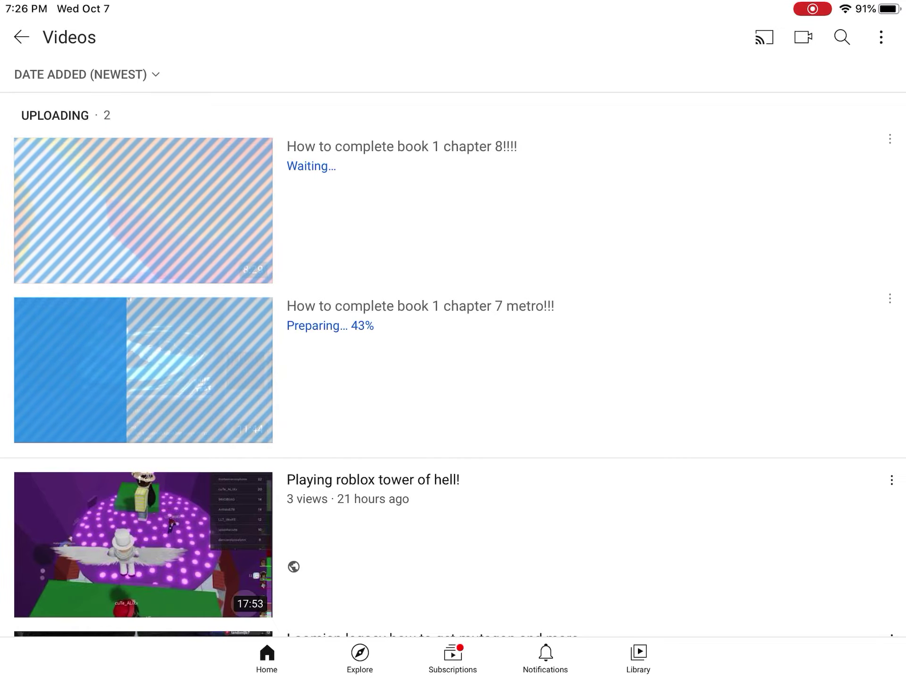
scroll(453, 330, "down", 2)
scroll(453, 330, "down", 3)
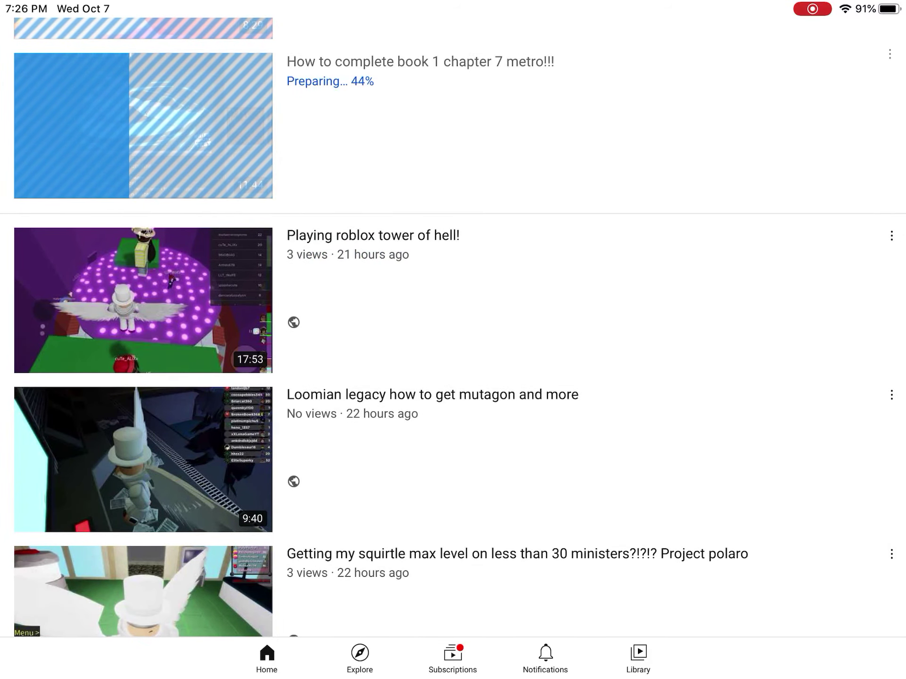
scroll(453, 330, "down", 4)
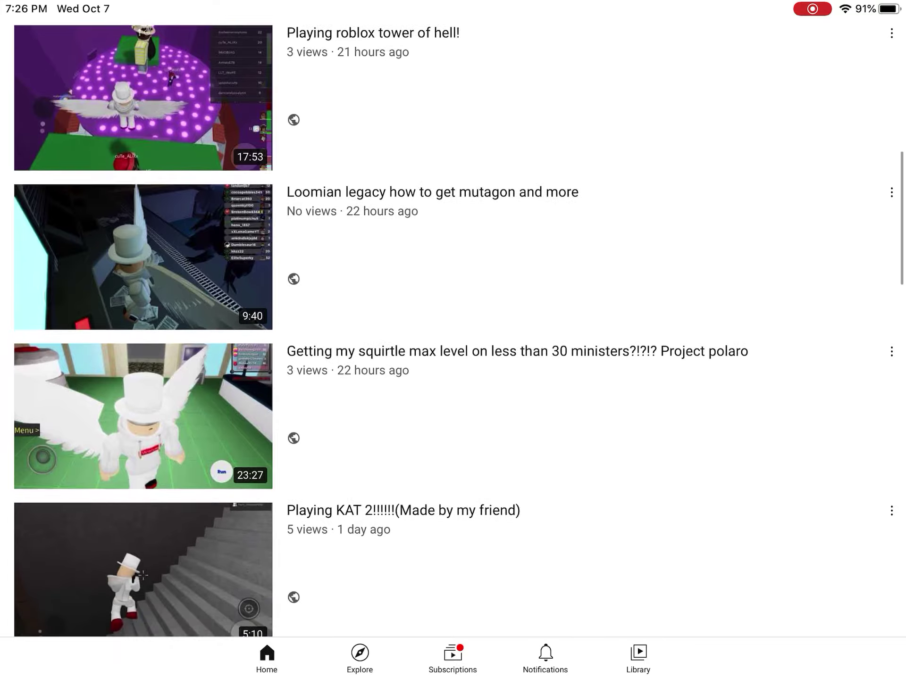
scroll(452, 330, "up", 5)
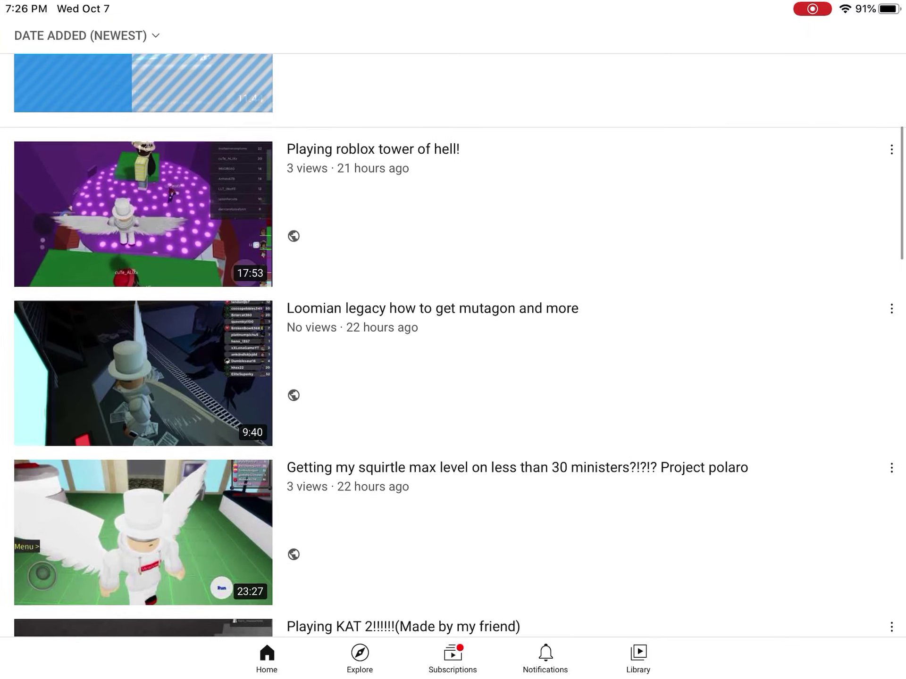
scroll(453, 330, "up", 10)
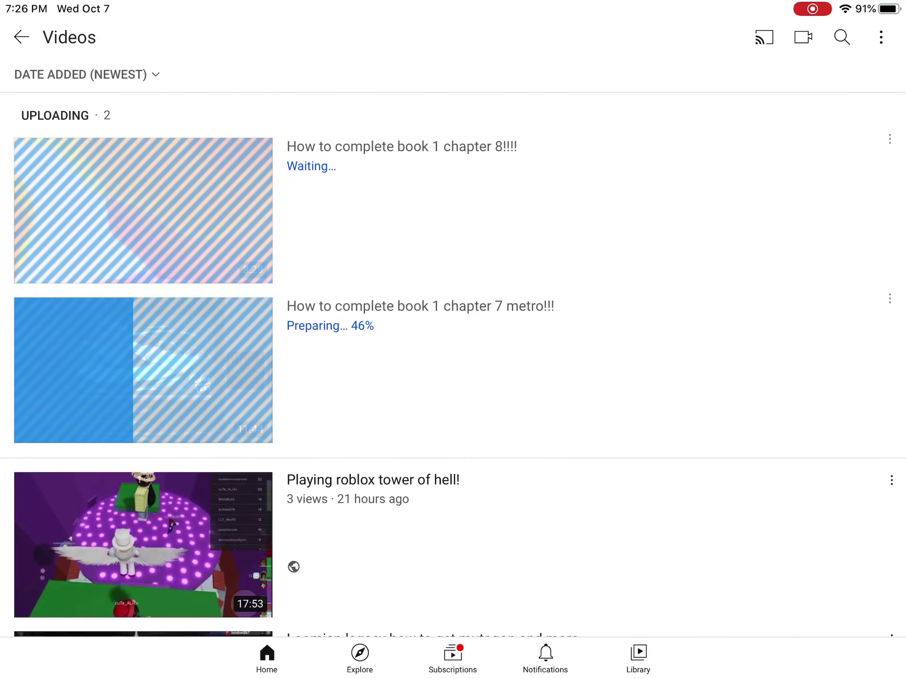
Step: Leave YouTube for the iPad Home Screen
key("super+h")
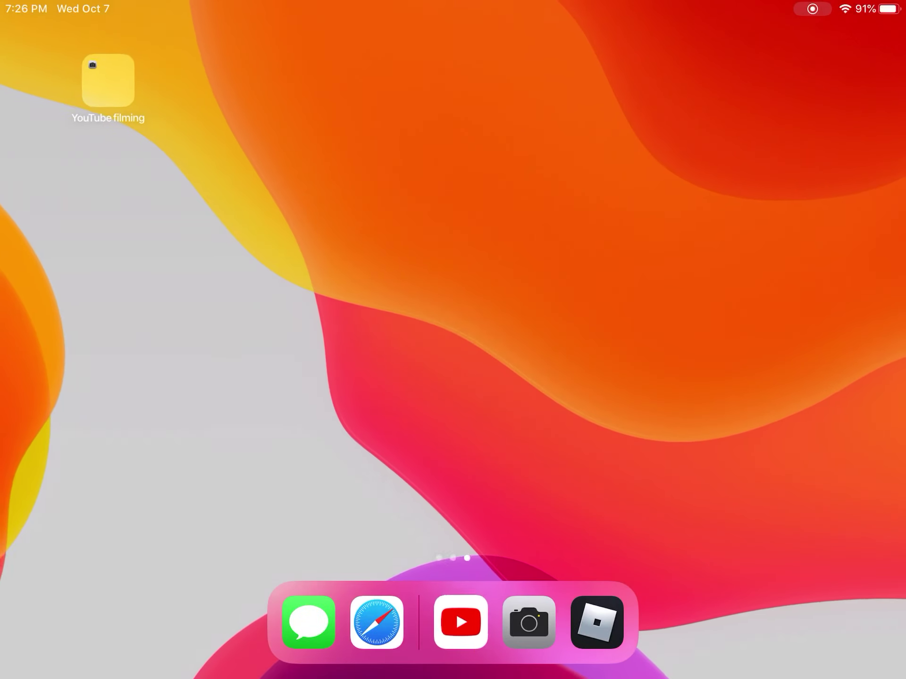